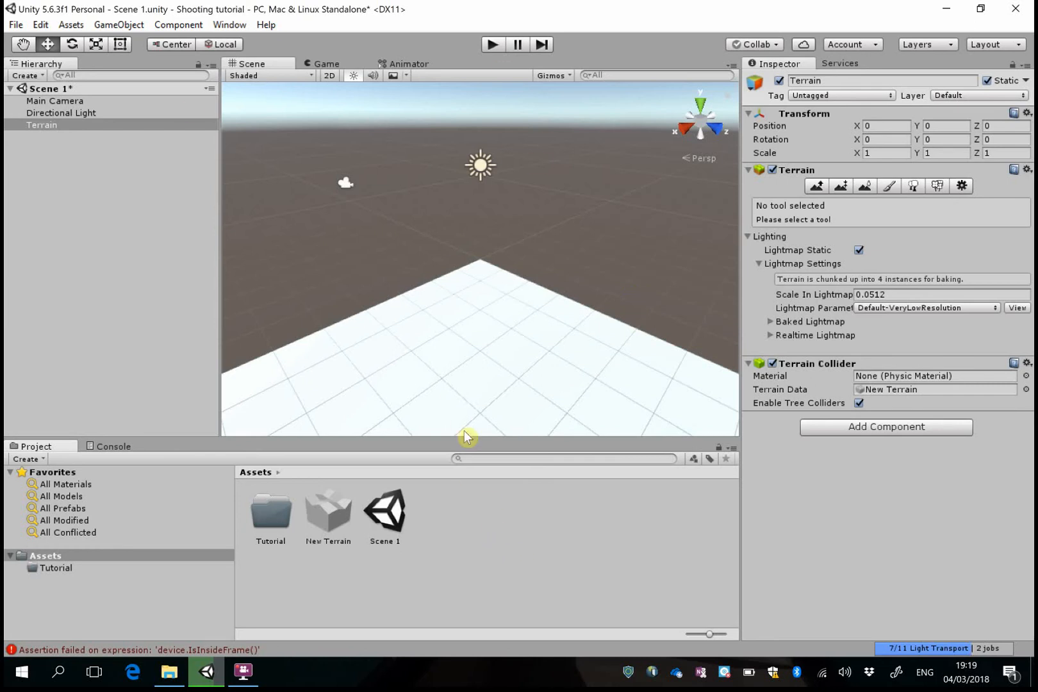
scroll(496, 350, "down", 5)
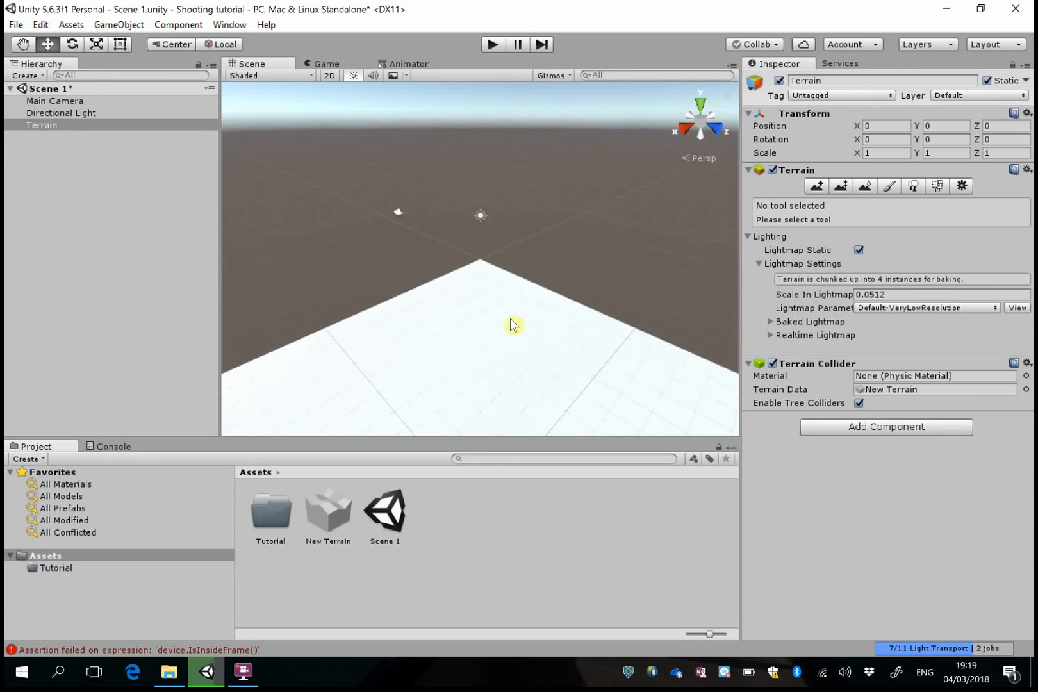
right_click_drag(533, 342, 519, 290)
scroll(515, 329, "down", 3)
scroll(520, 343, "up", 3)
scroll(515, 324, "down", 5)
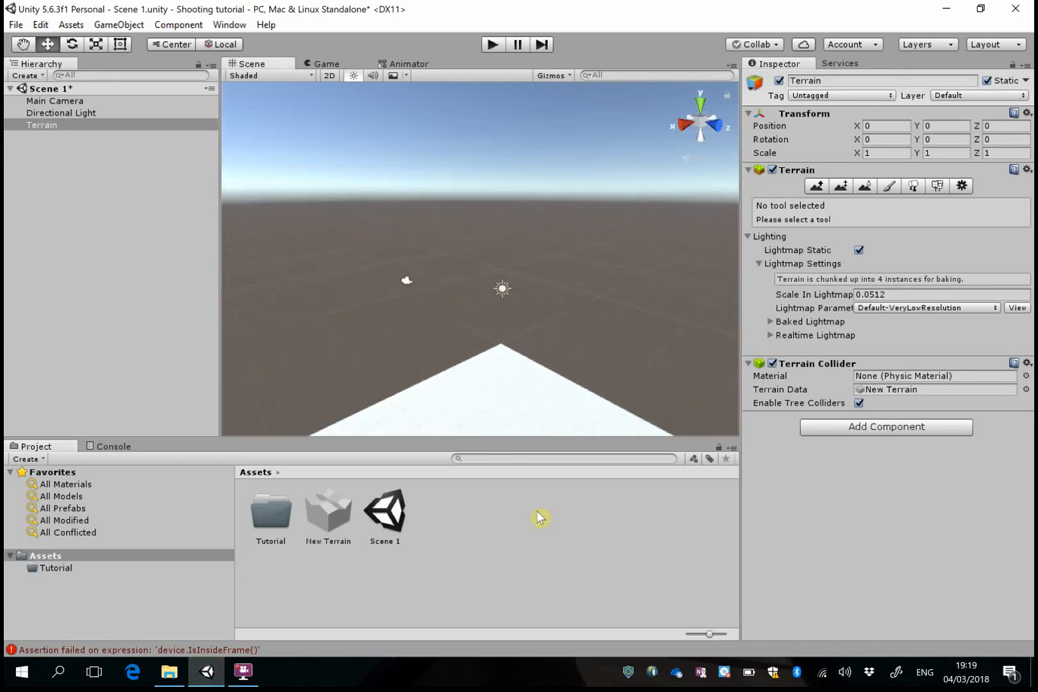
Create a scene named Bullet in the Assets folder and open it, saving the changes to Scene 1
right_click(467, 523)
mouse_move(532, 245)
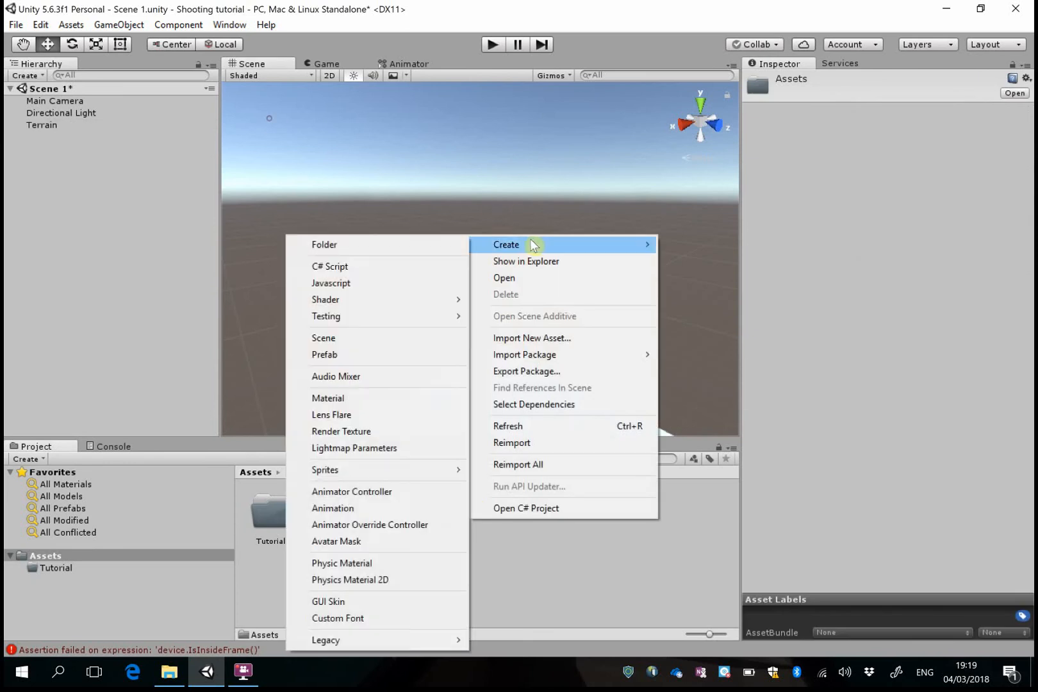
left_click(378, 338)
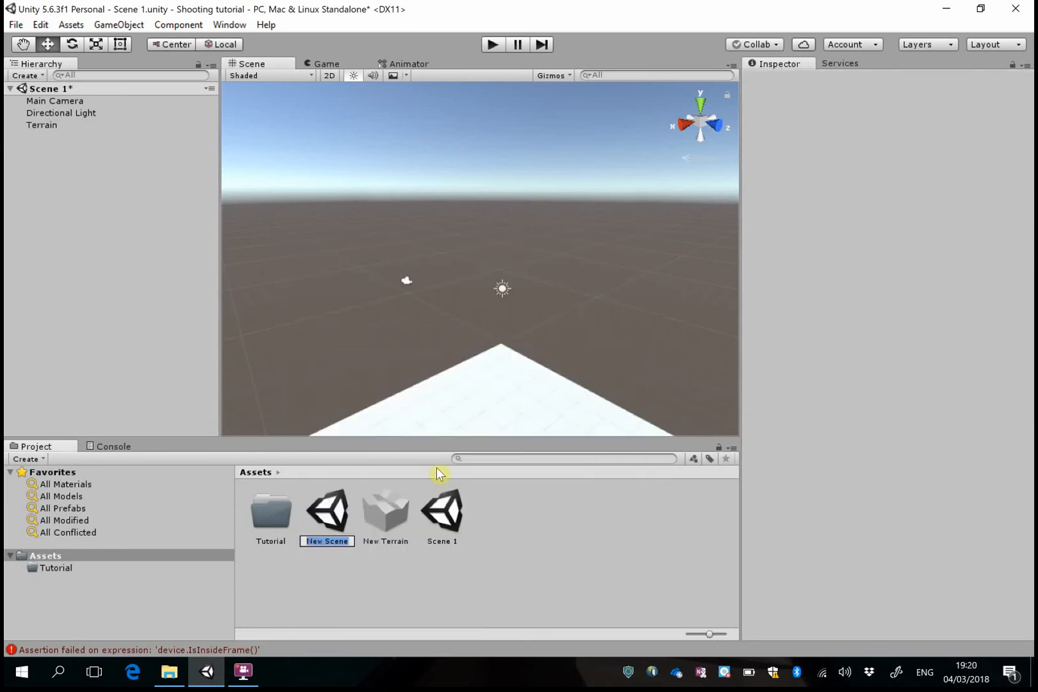
type("Bullet")
key("Return")
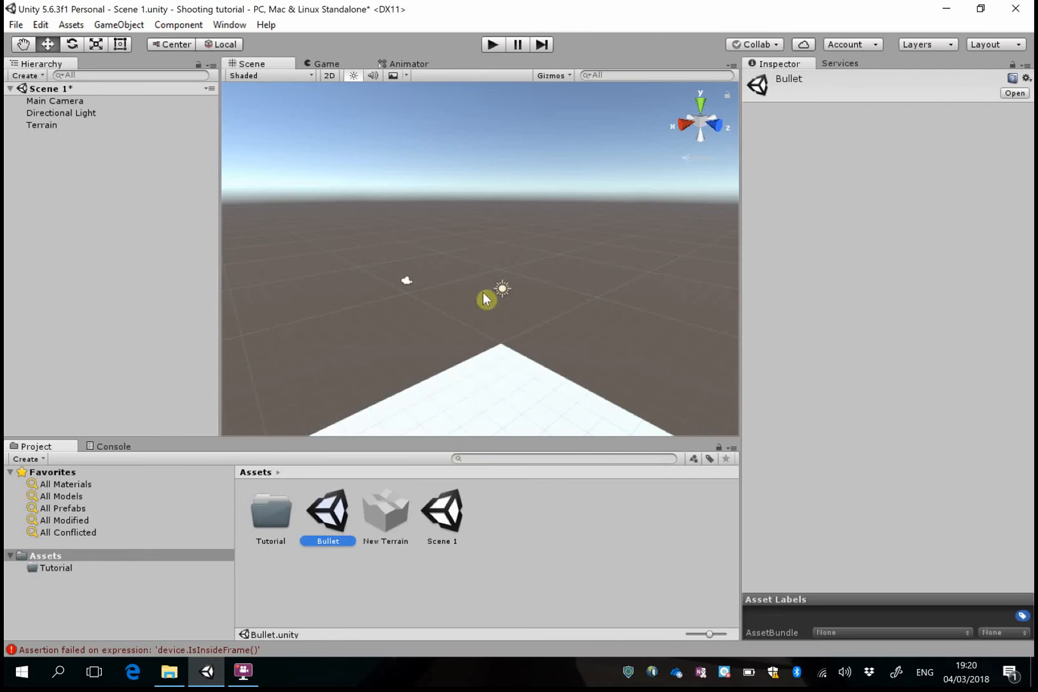
double_click(336, 512)
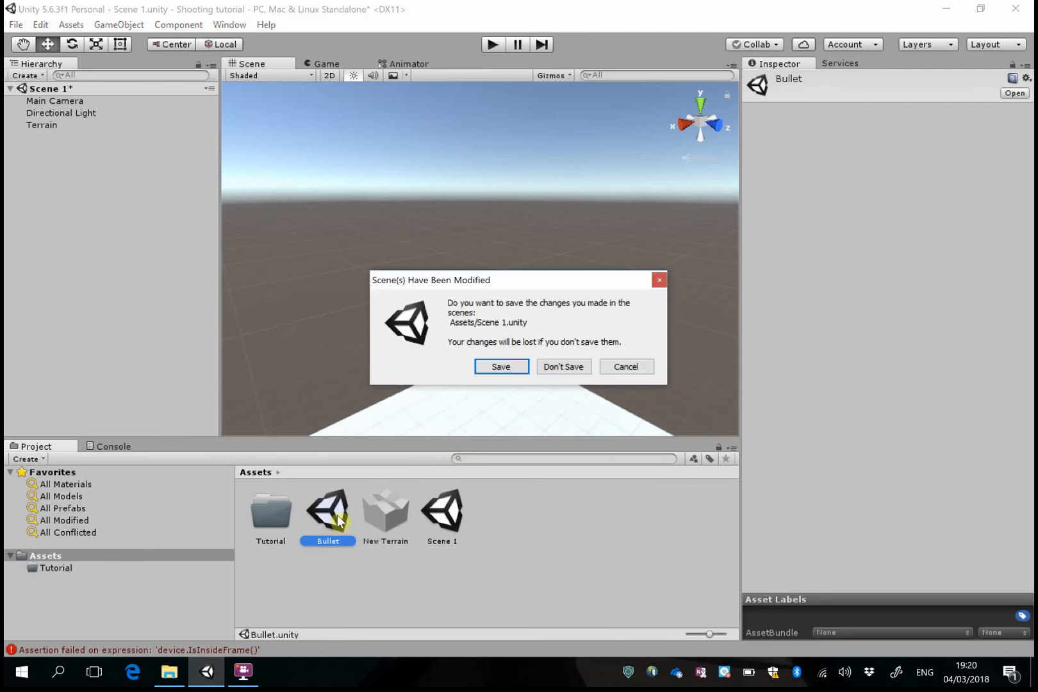
left_click(512, 369)
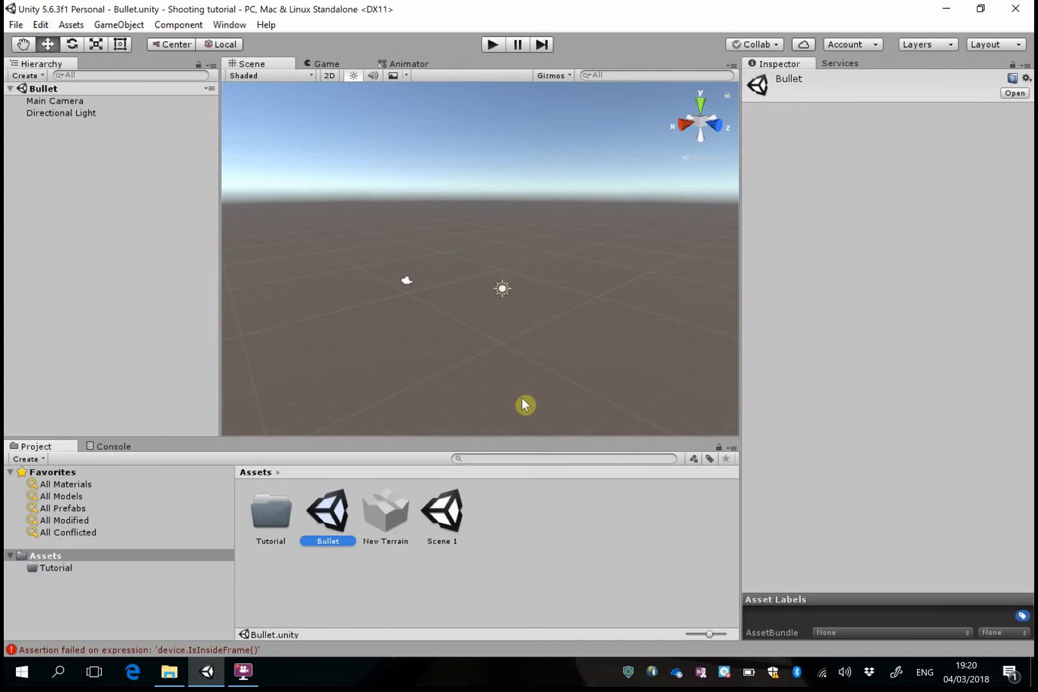
Add a 3D capsule to the Bullet scene and rename it Player
left_click(133, 26)
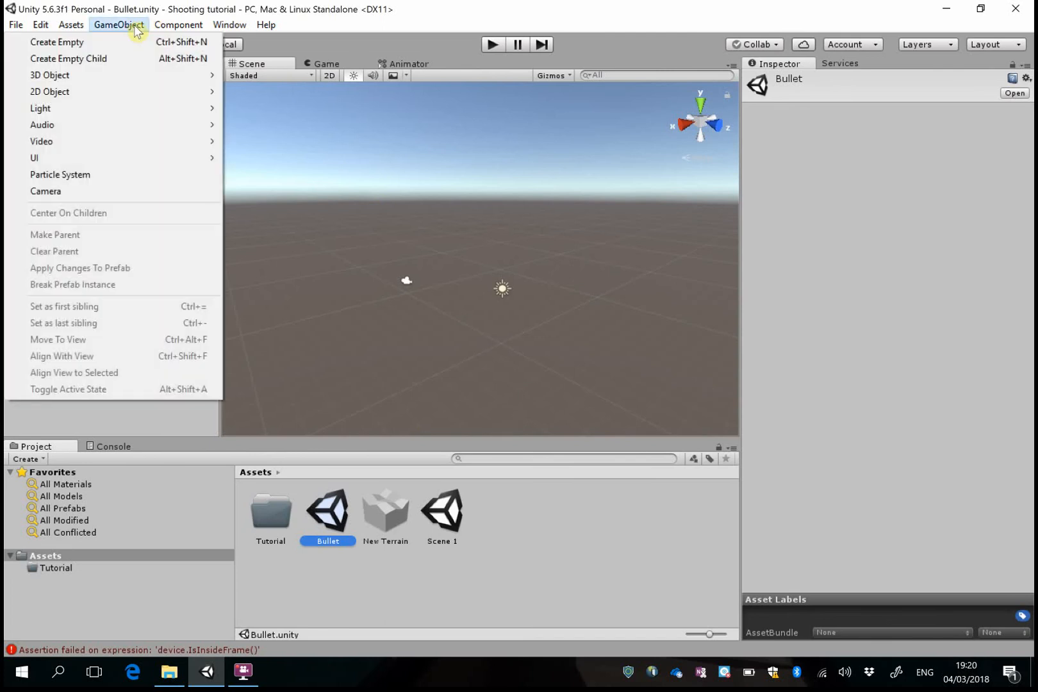
mouse_move(135, 72)
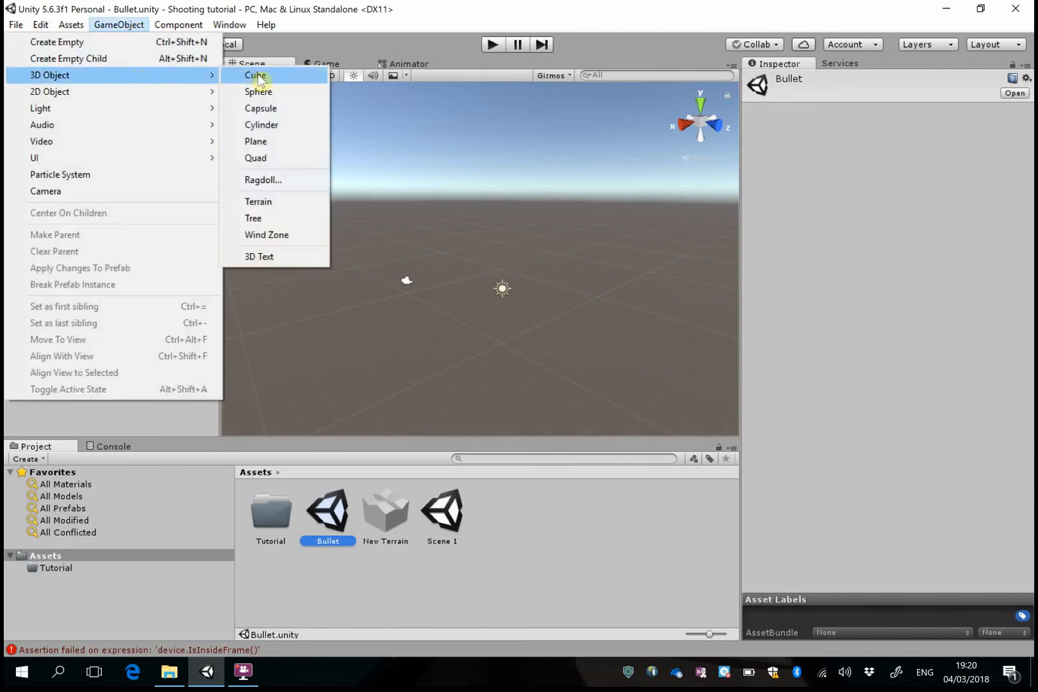
left_click(275, 110)
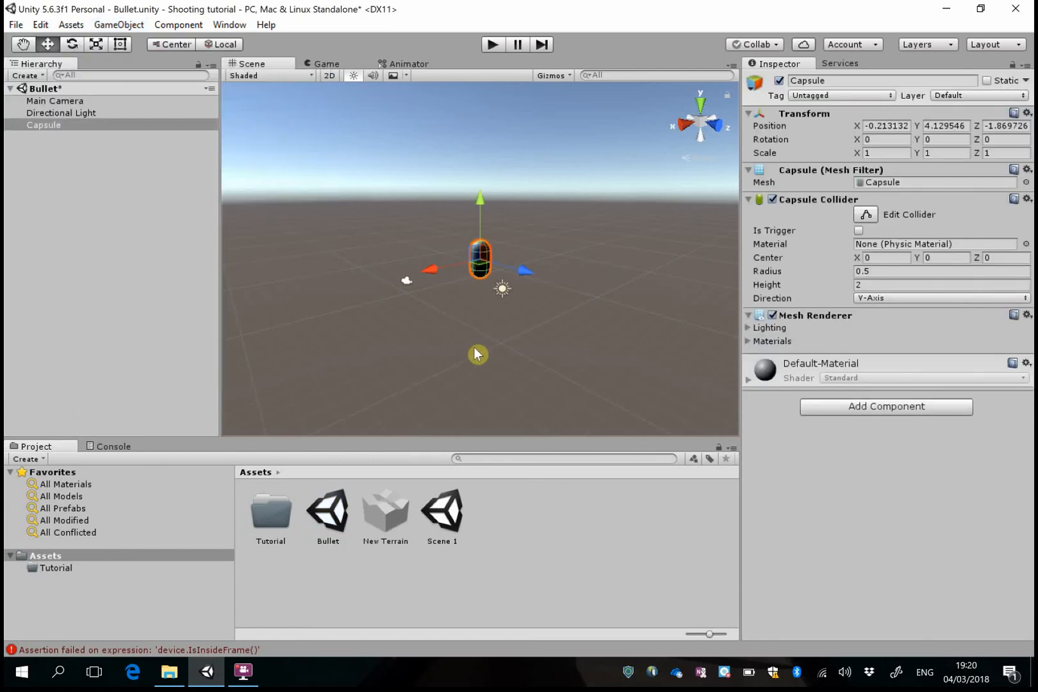
left_click(841, 81)
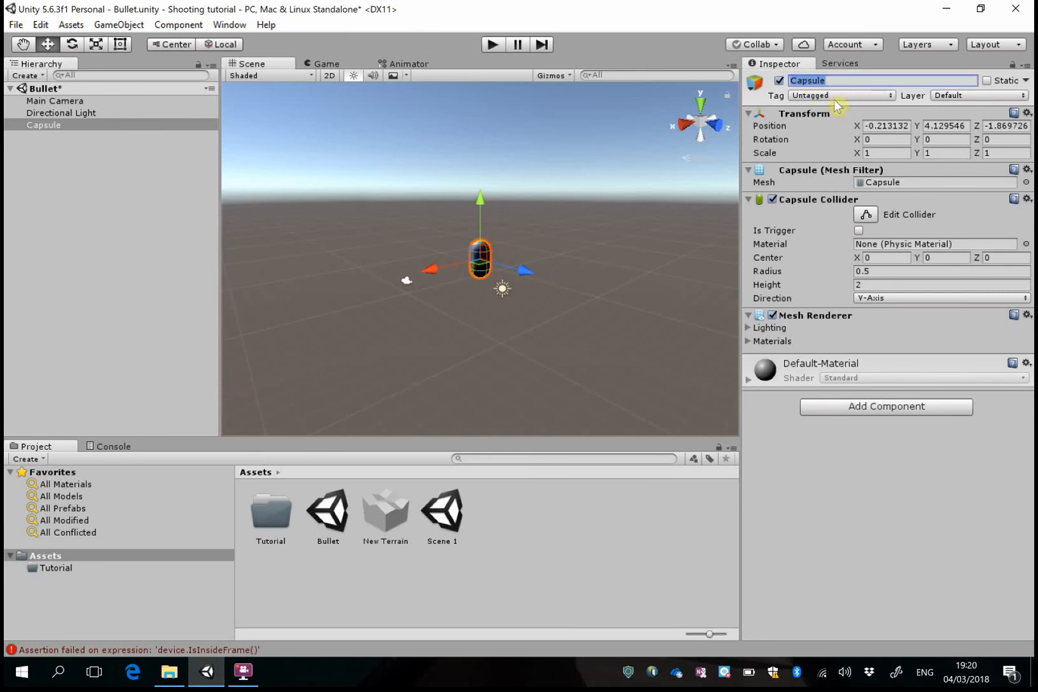
type("Player")
key("Return")
Set Player's position to X 0, Y 0, Z 0
left_click(910, 124)
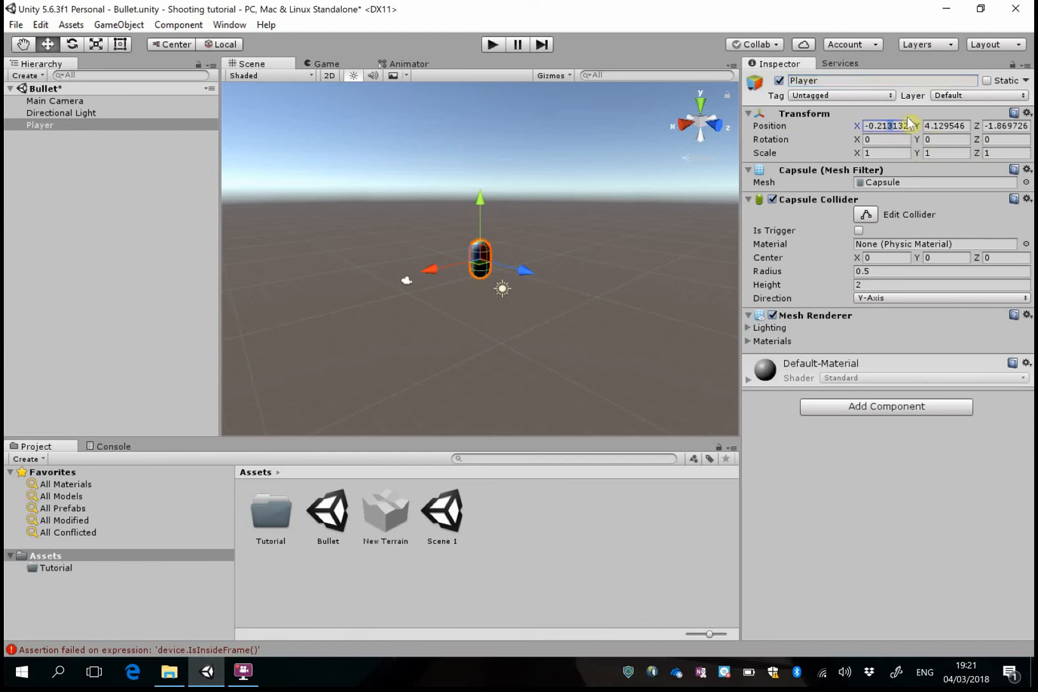
type("0")
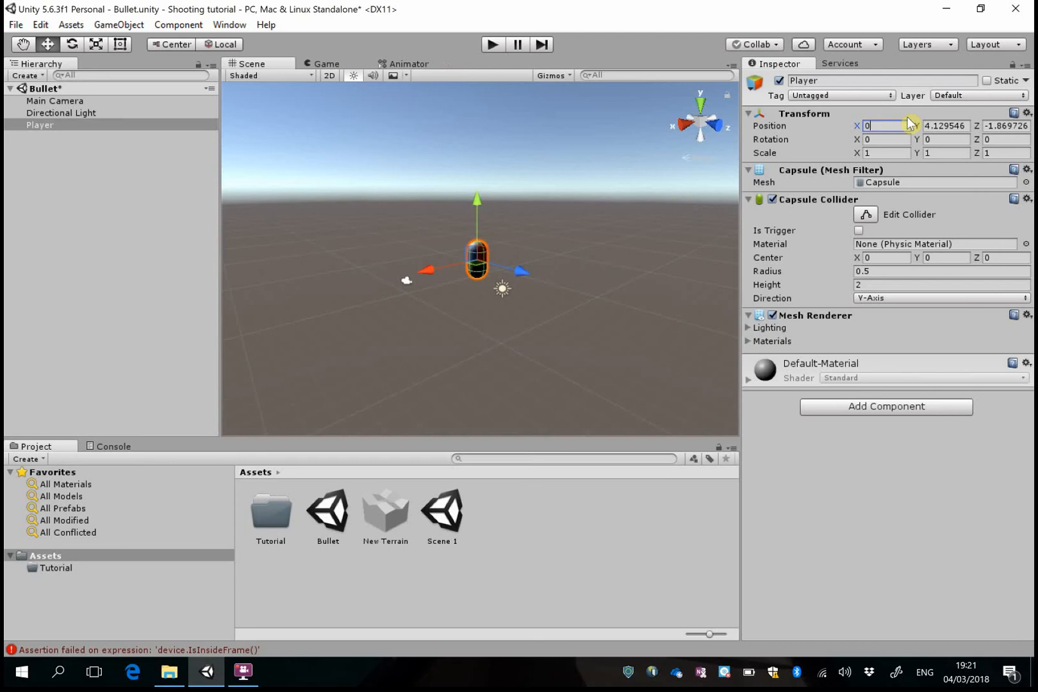
left_click(946, 127)
type("0")
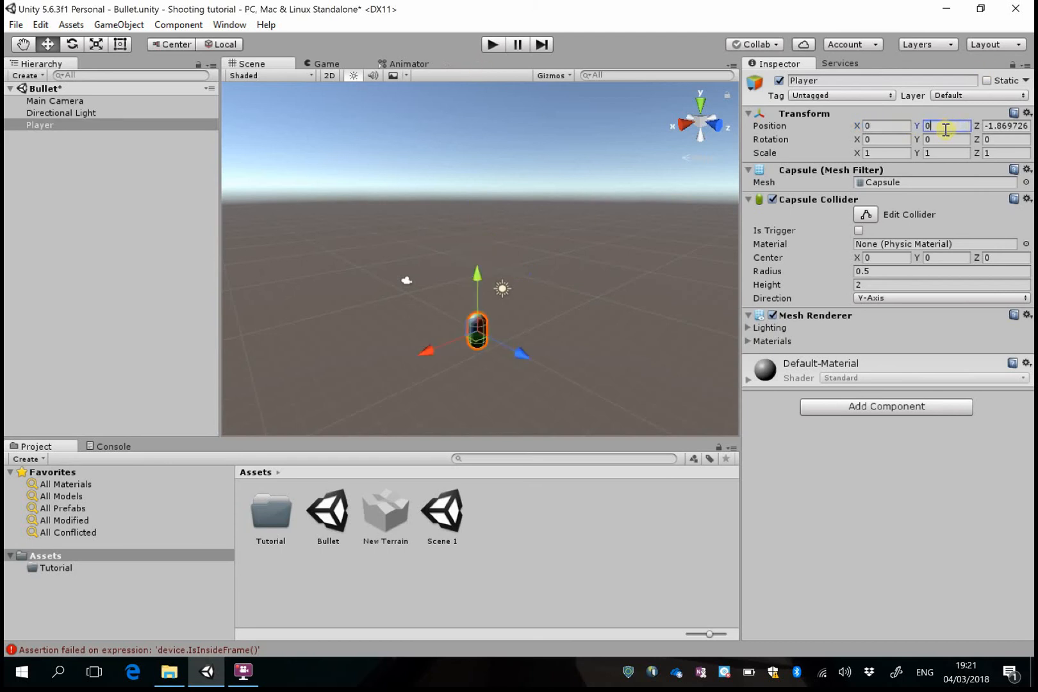
left_click(994, 122)
type("0")
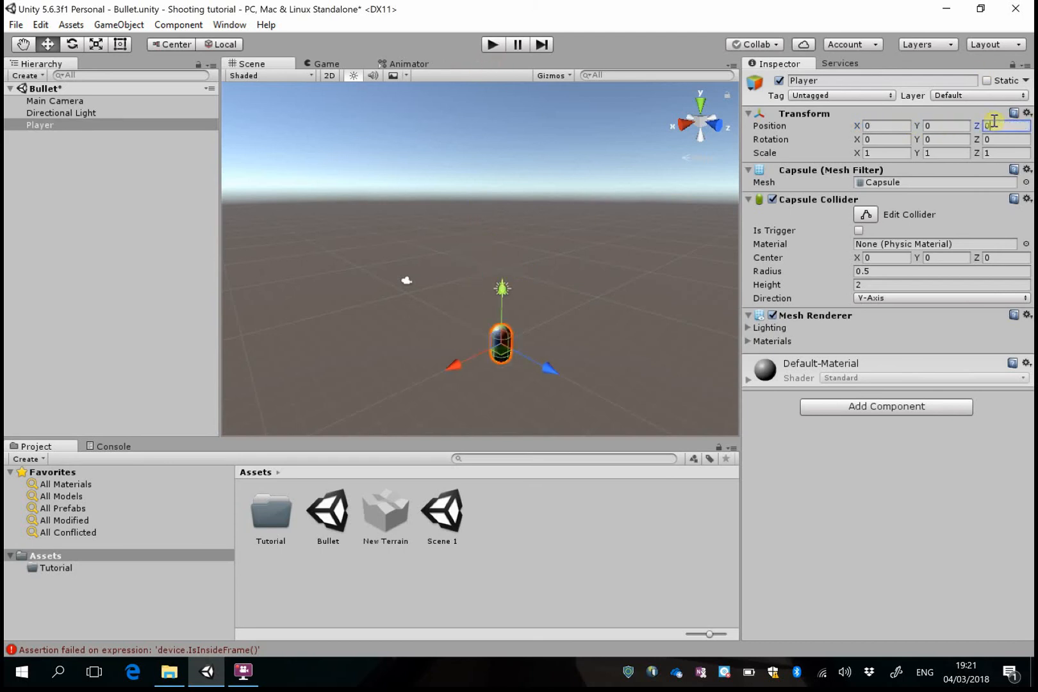
Add a 3D cube to the scene and make it a child of Player
right_click_drag(562, 279, 575, 346)
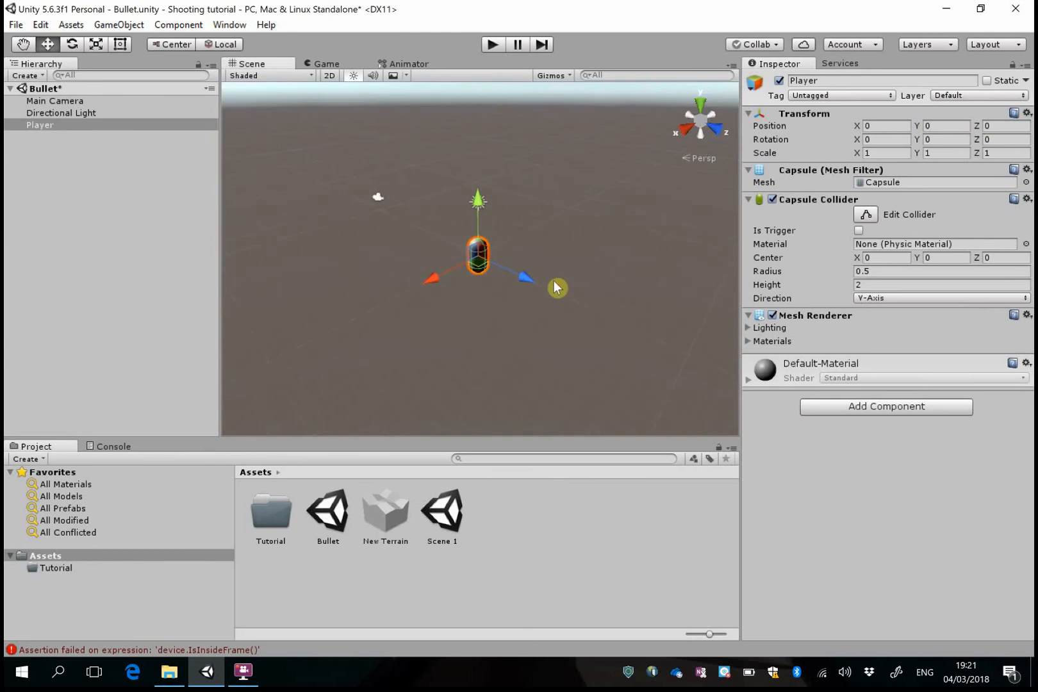
scroll(530, 307, "up", 3)
scroll(527, 310, "up", 5)
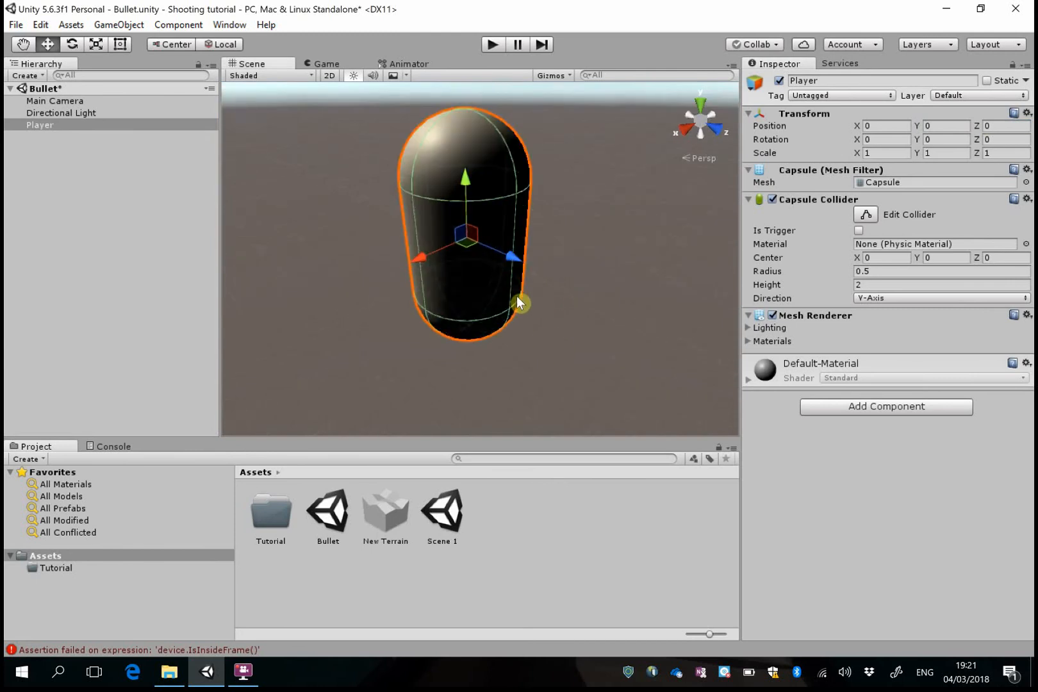
right_click_drag(568, 254, 579, 271)
scroll(554, 264, "down", 4)
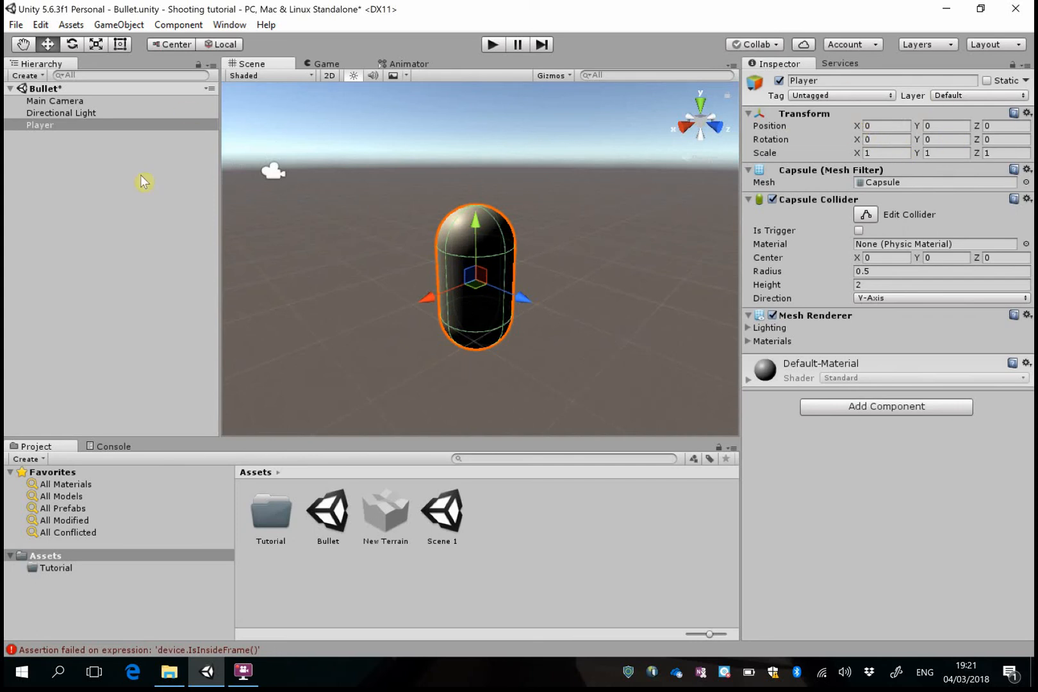
left_click(130, 26)
mouse_move(141, 75)
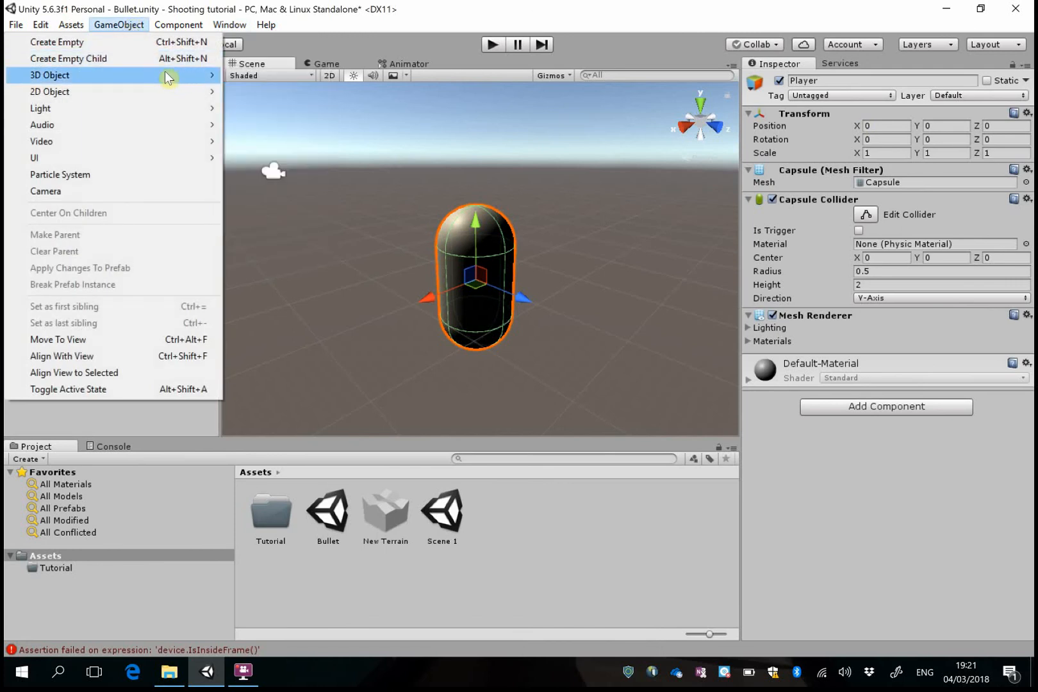
left_click(255, 75)
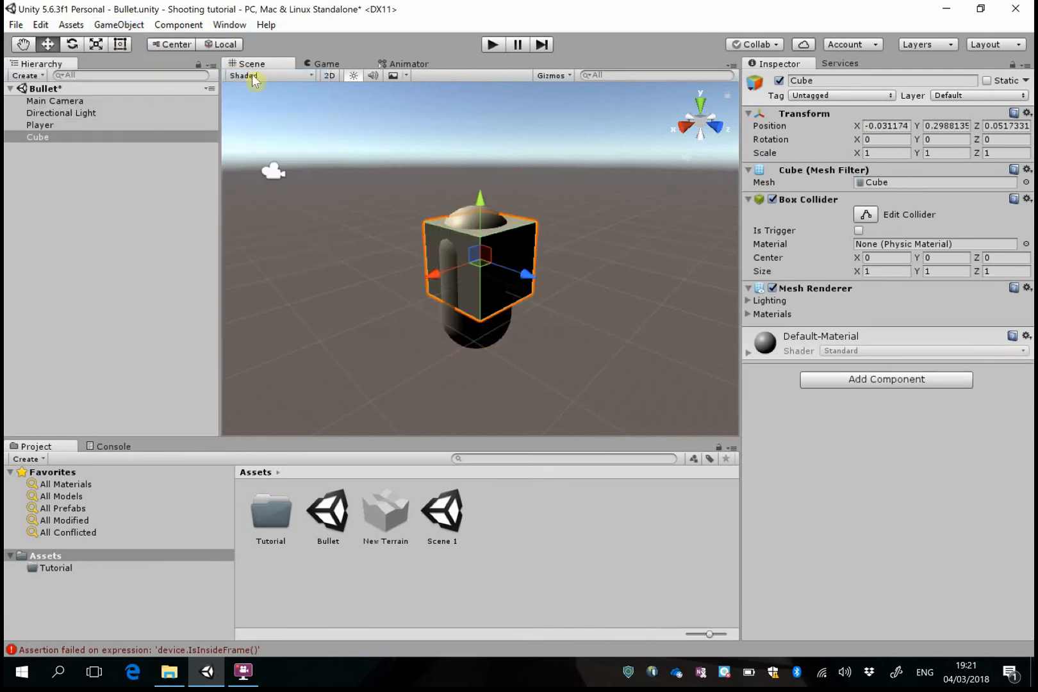
left_click(40, 137)
mouse_move(43, 133)
left_mouse_down()
mouse_move(24, 70)
mouse_move(40, 126)
left_mouse_up()
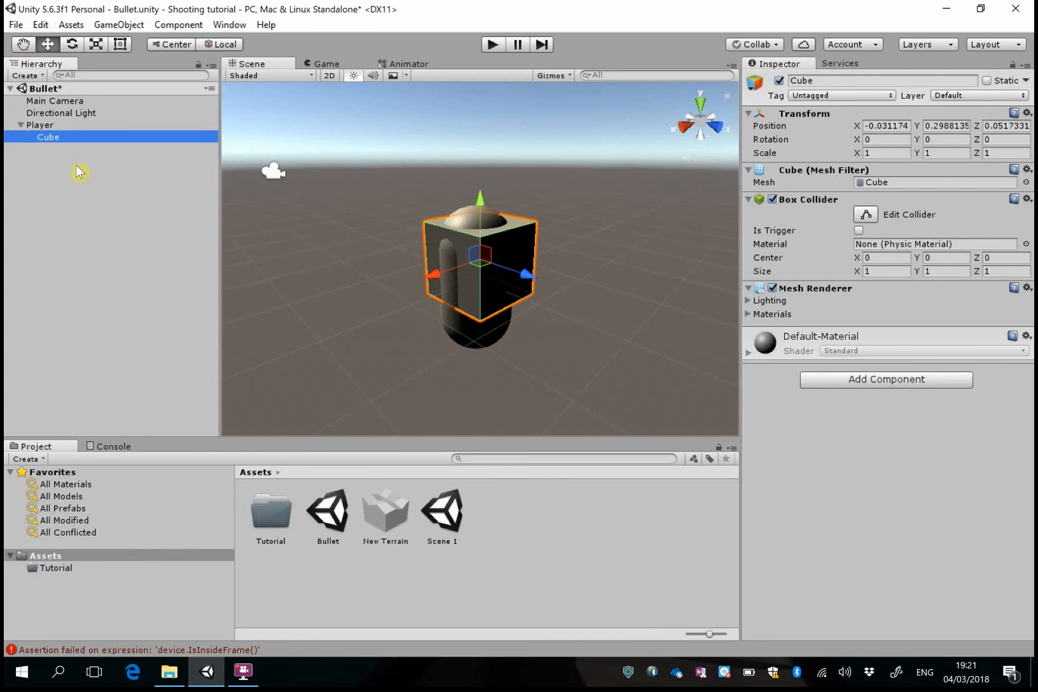
Try moving Player slightly along the Z axis together with its child cube, and undo the move
left_click(38, 125)
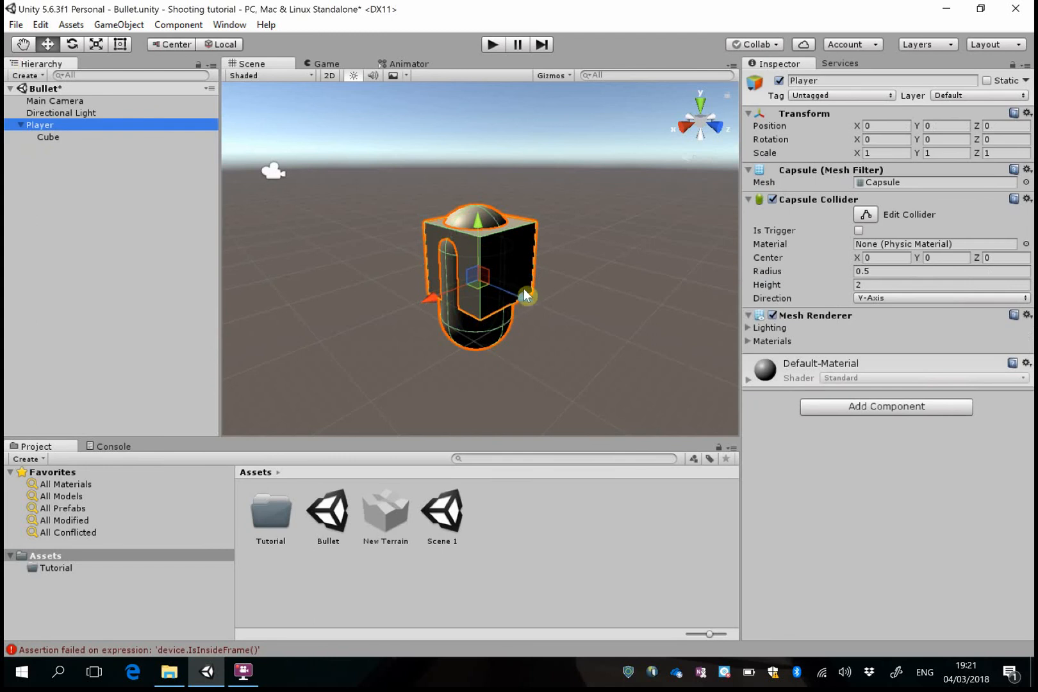
mouse_move(525, 294)
left_mouse_down()
mouse_move(592, 329)
mouse_move(529, 300)
left_mouse_up()
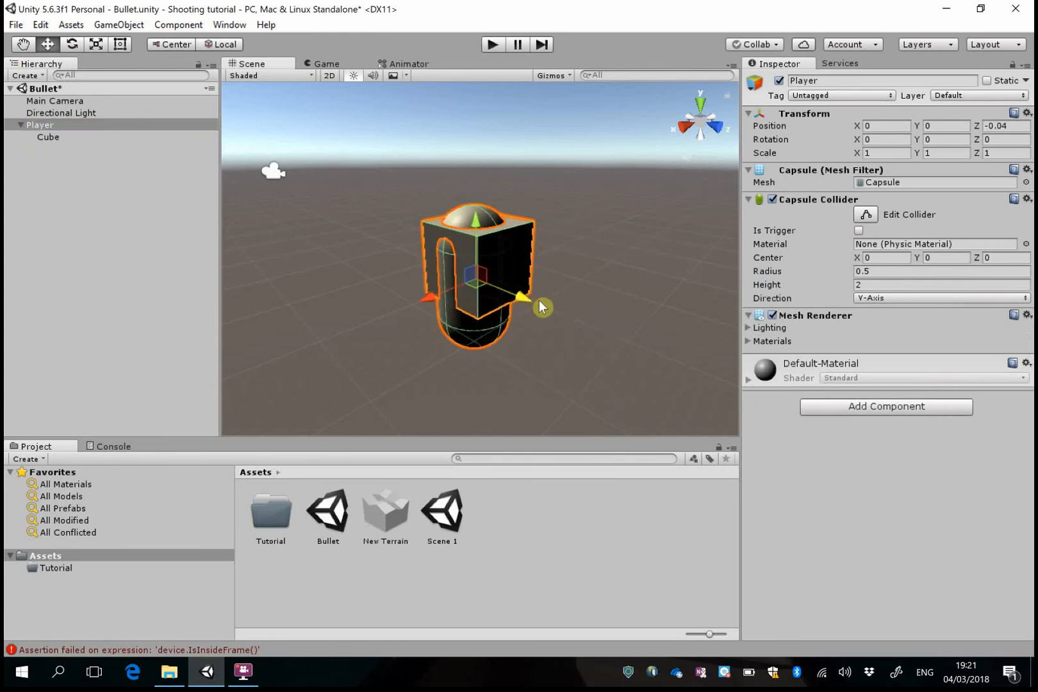
key("ctrl+z")
Move the child cube along the Z axis to about 0.175 and rename it Visor
left_click(88, 138)
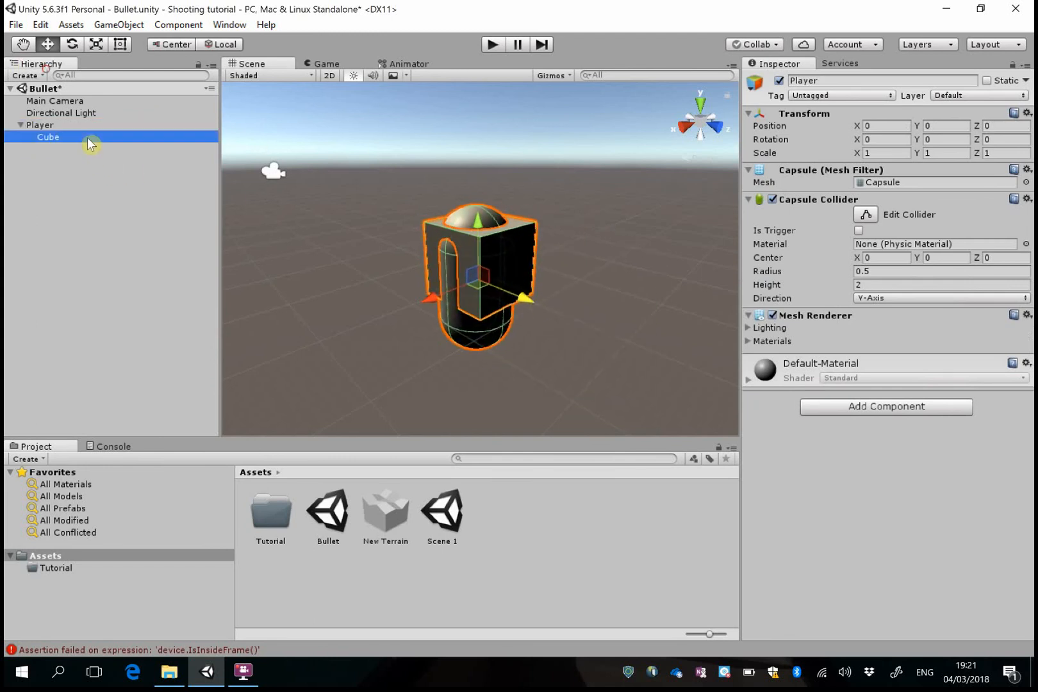
left_click_drag(541, 296, 354, 250)
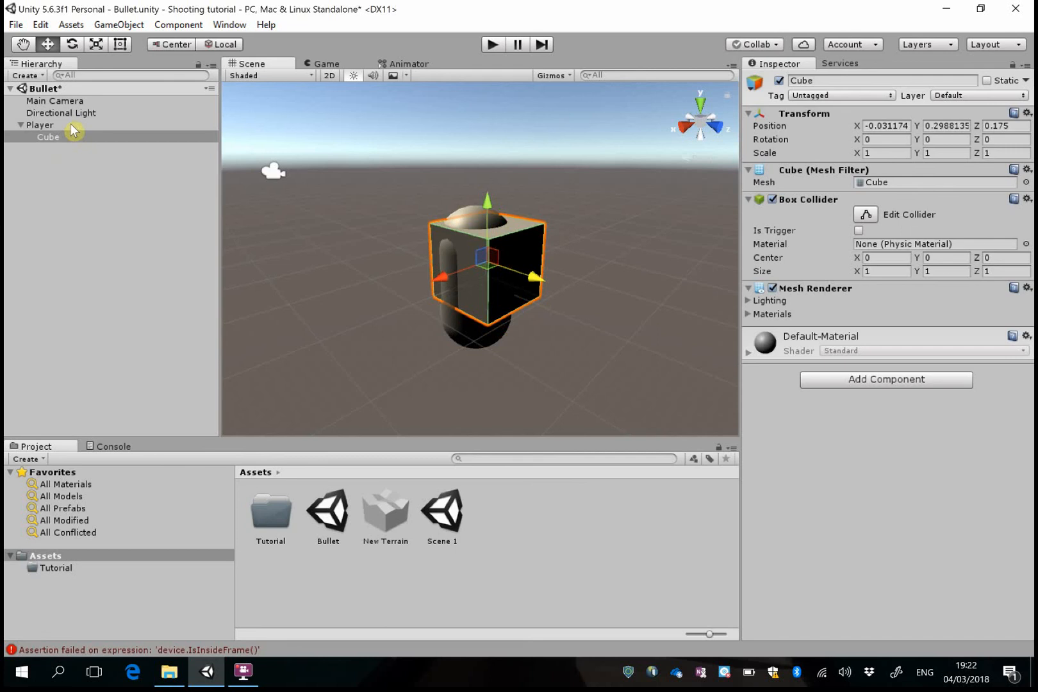
left_click(884, 83)
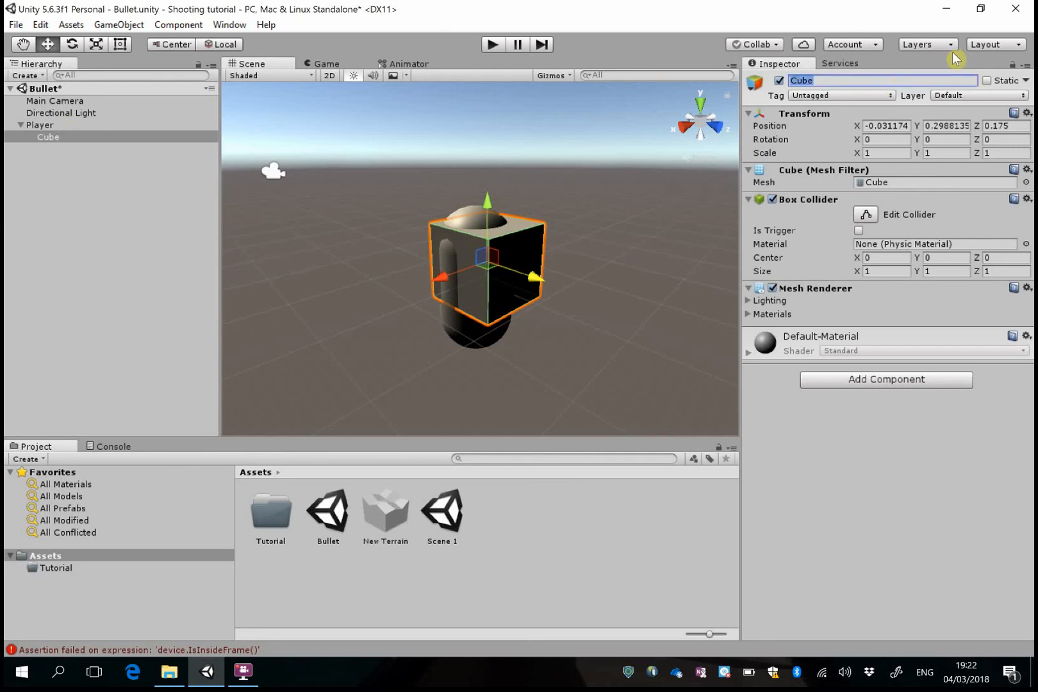
type("Visor")
key("Return")
left_click(879, 503)
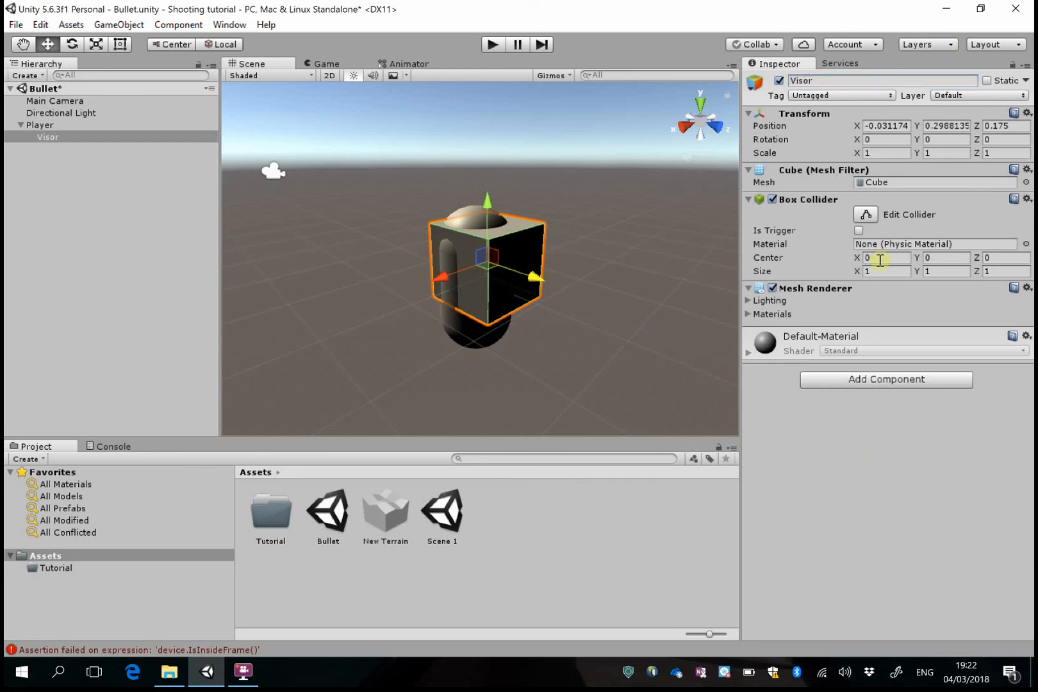
Set Visor's position to X 0, Y 0.5, Z 0.24
left_click(905, 127)
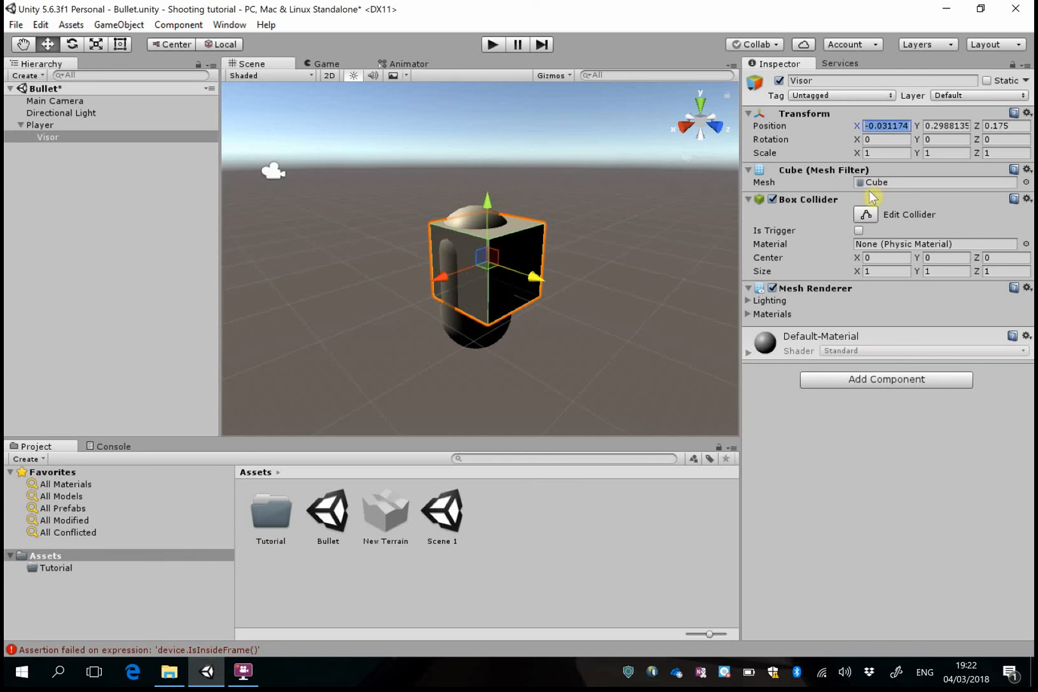
type("0")
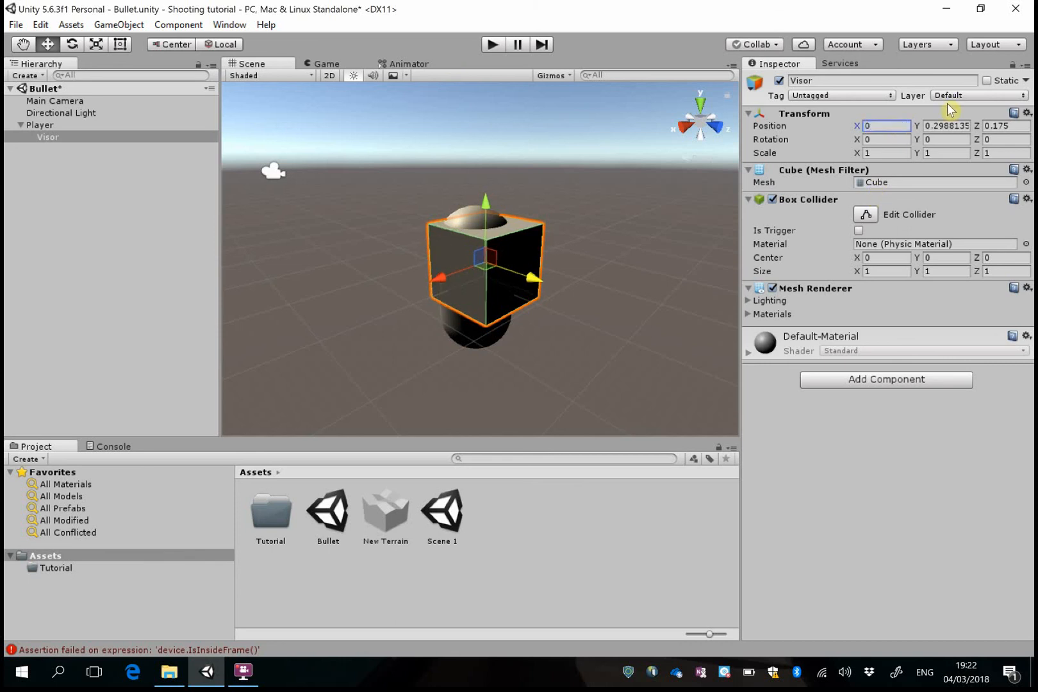
left_click(953, 126)
key("ctrl+a")
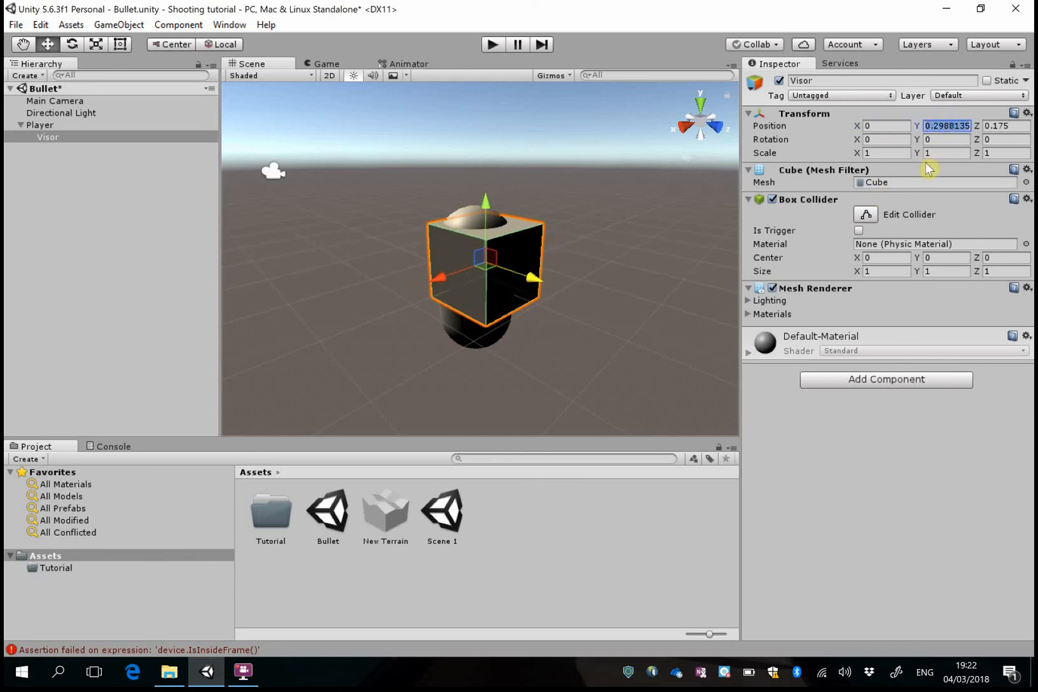
type("0.")
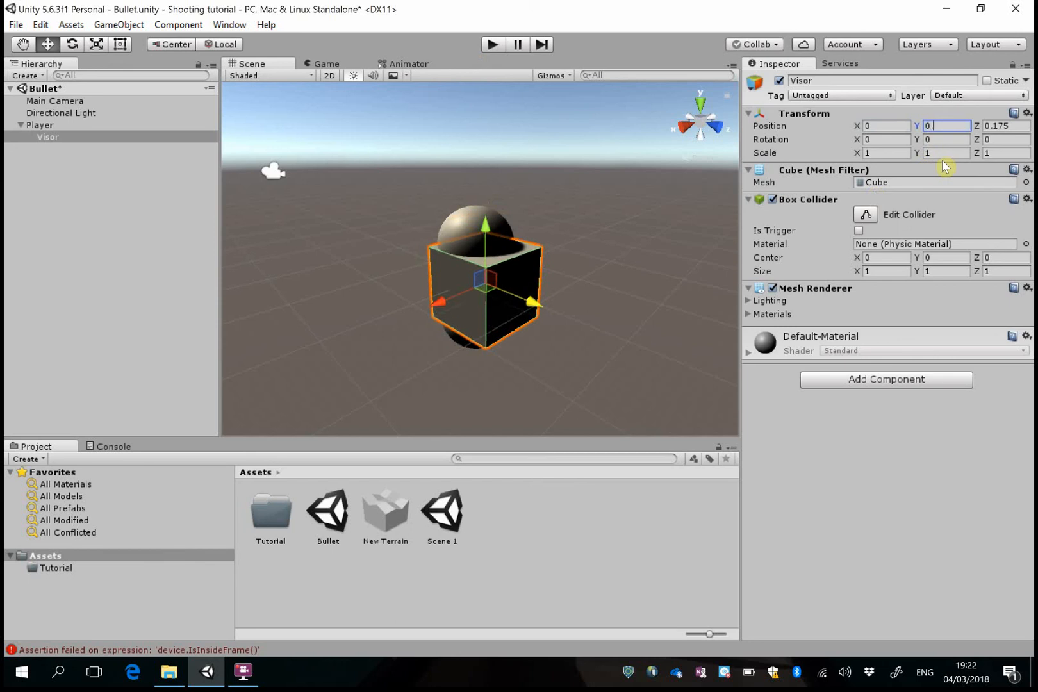
type("5")
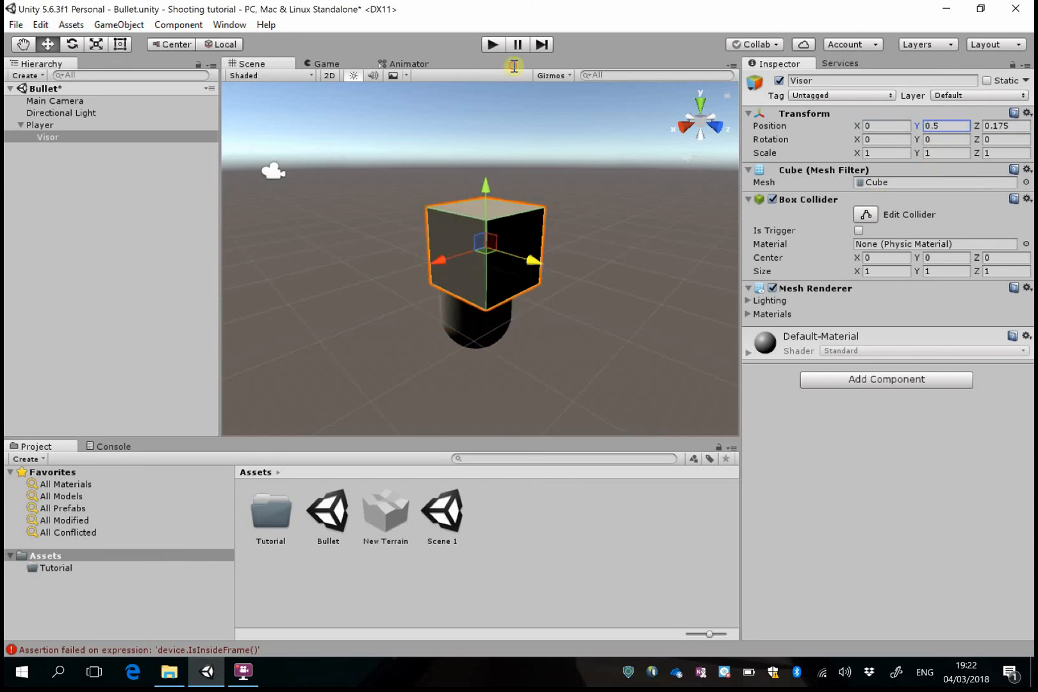
key("Tab")
type("0.")
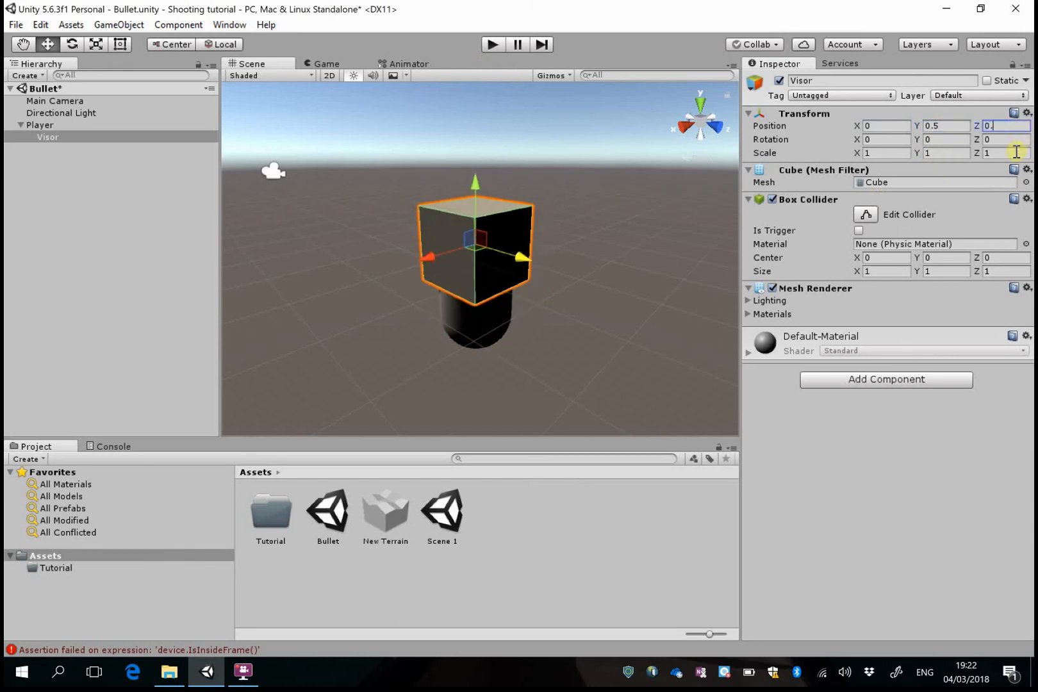
type("24")
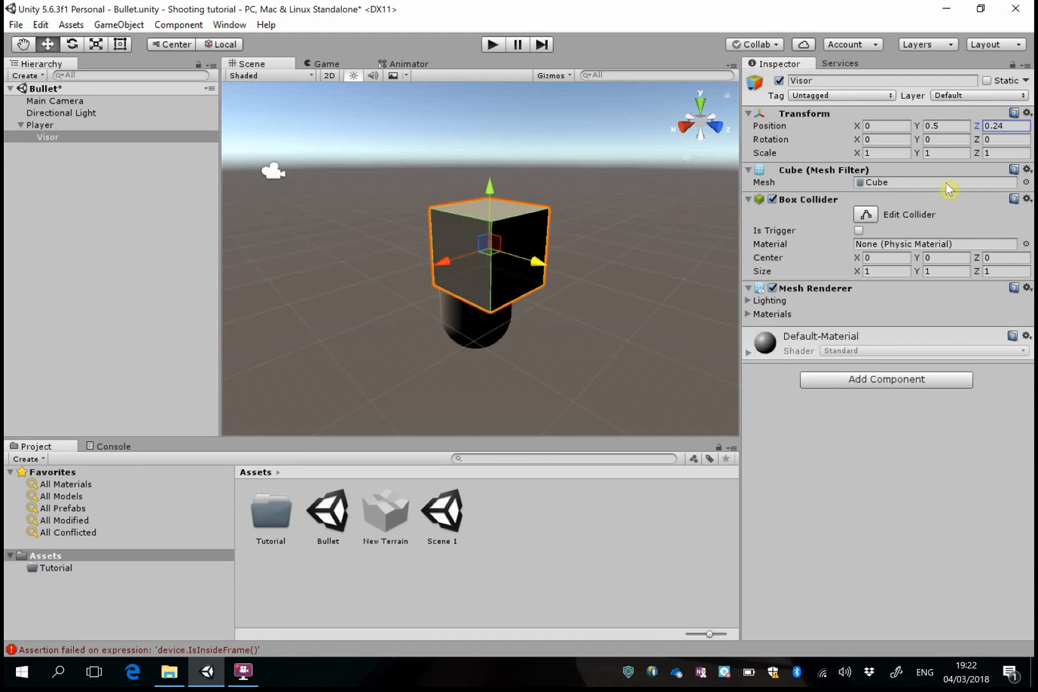
Set Visor's scale to X 0.95, Y 0.25, Z 0.5
left_click(900, 152)
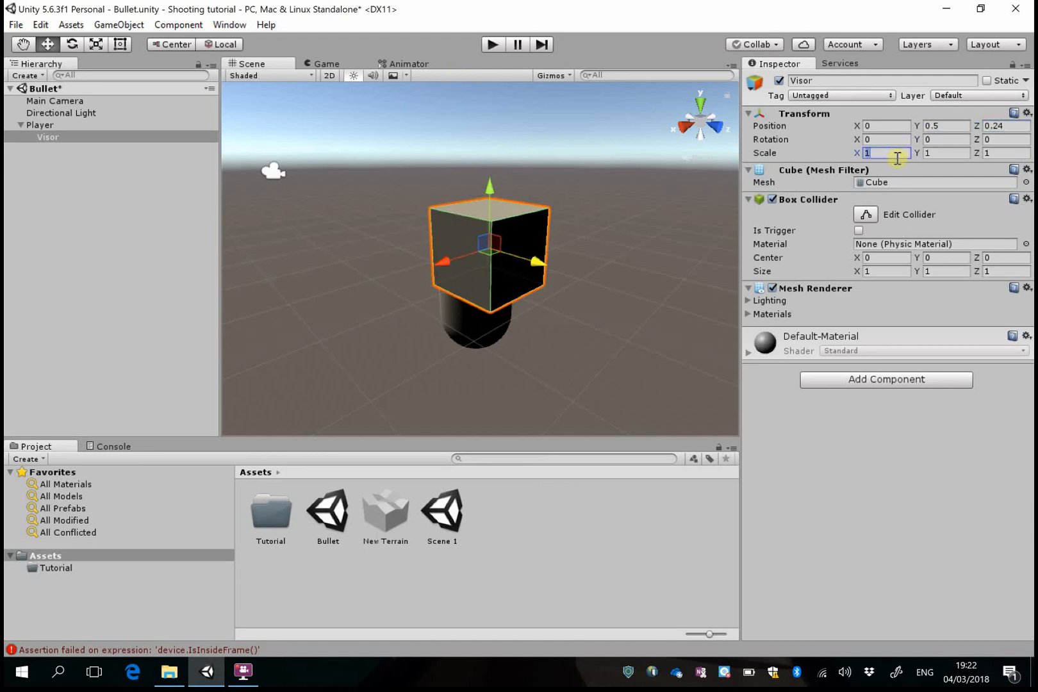
type("0.95")
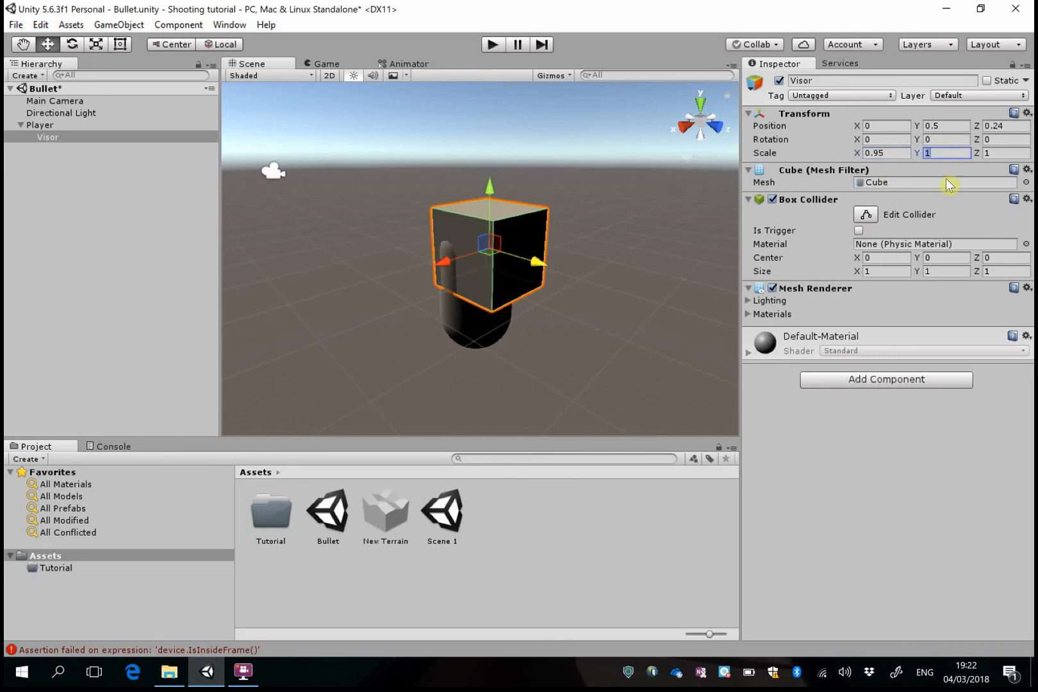
type("0.25")
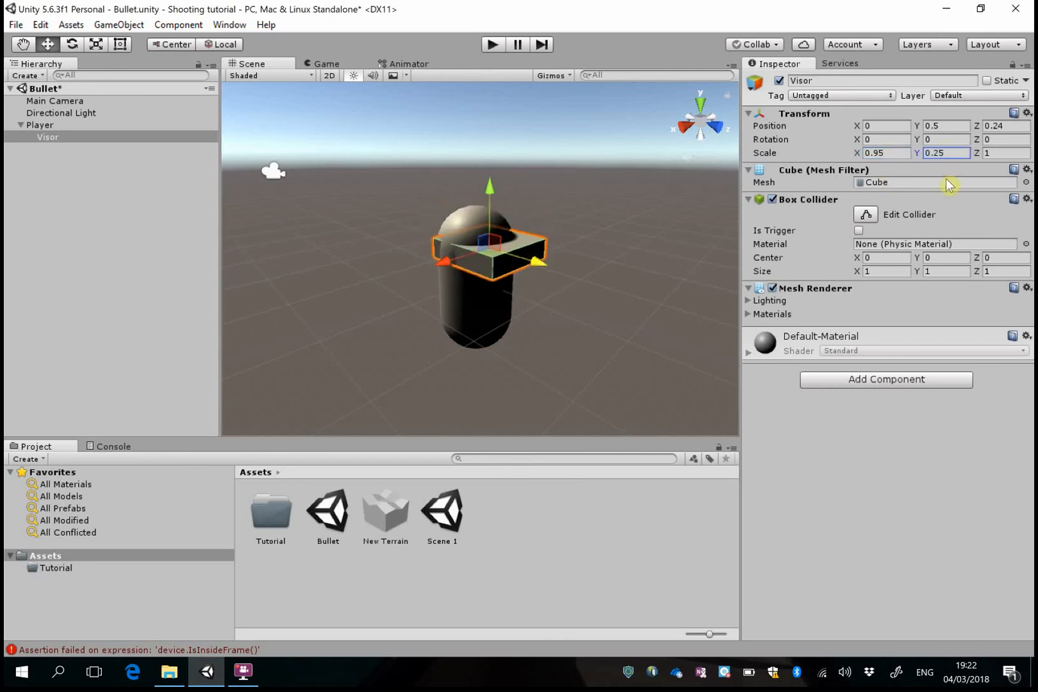
left_click(987, 153)
type("0.5")
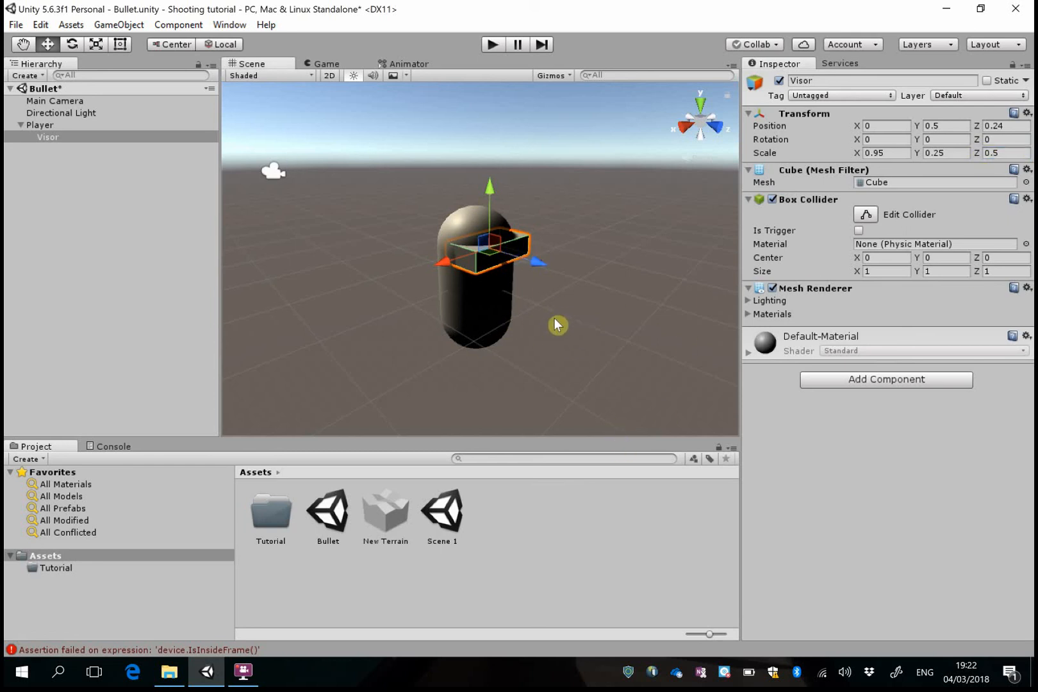
right_click_drag(547, 316, 544, 319)
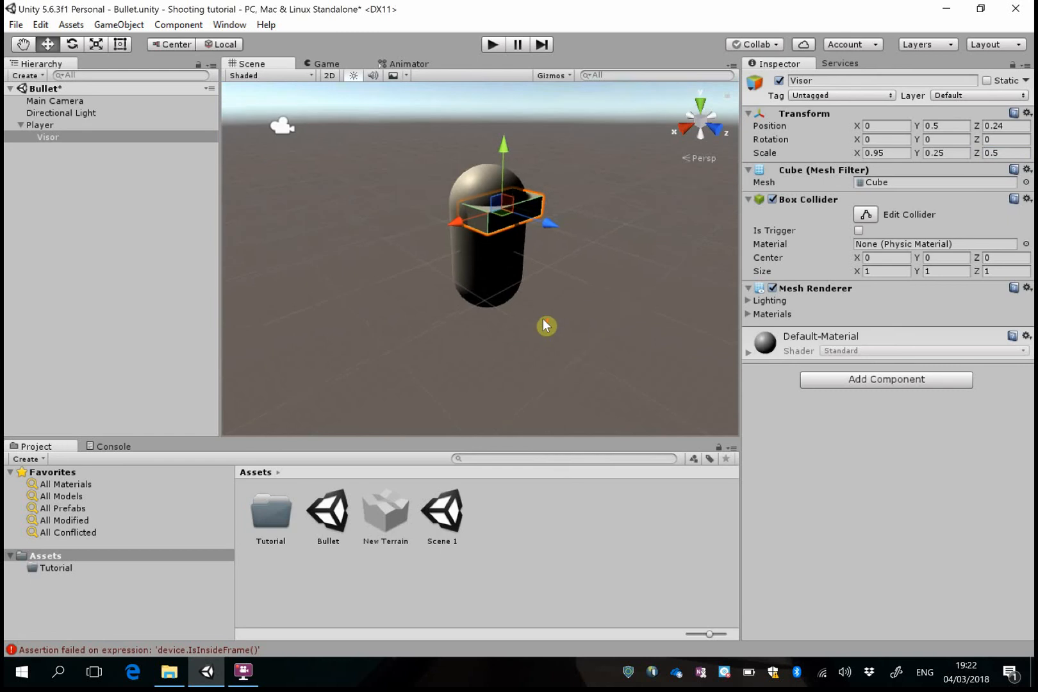
scroll(551, 318, "up", 10)
scroll(575, 312, "down", 5)
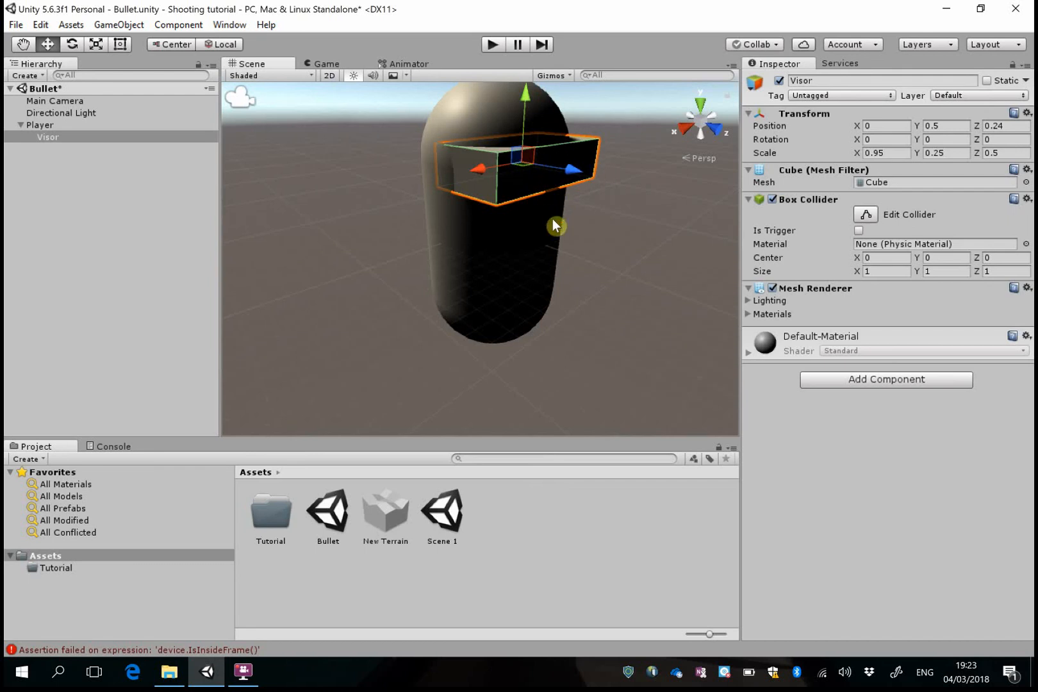
scroll(580, 240, "down", 3)
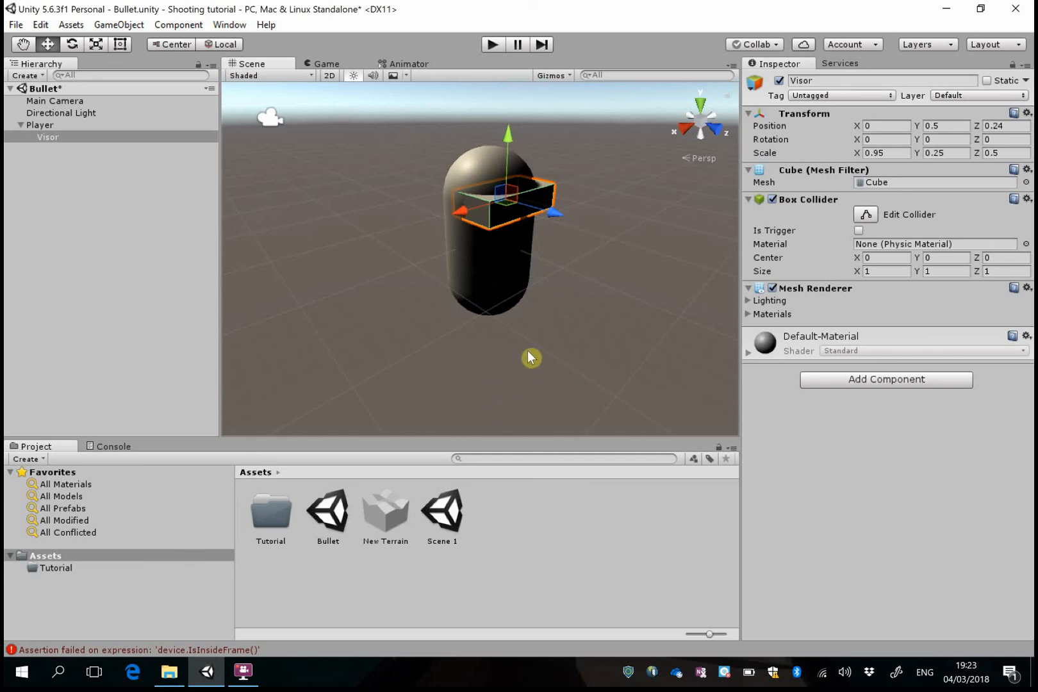
left_click(128, 25)
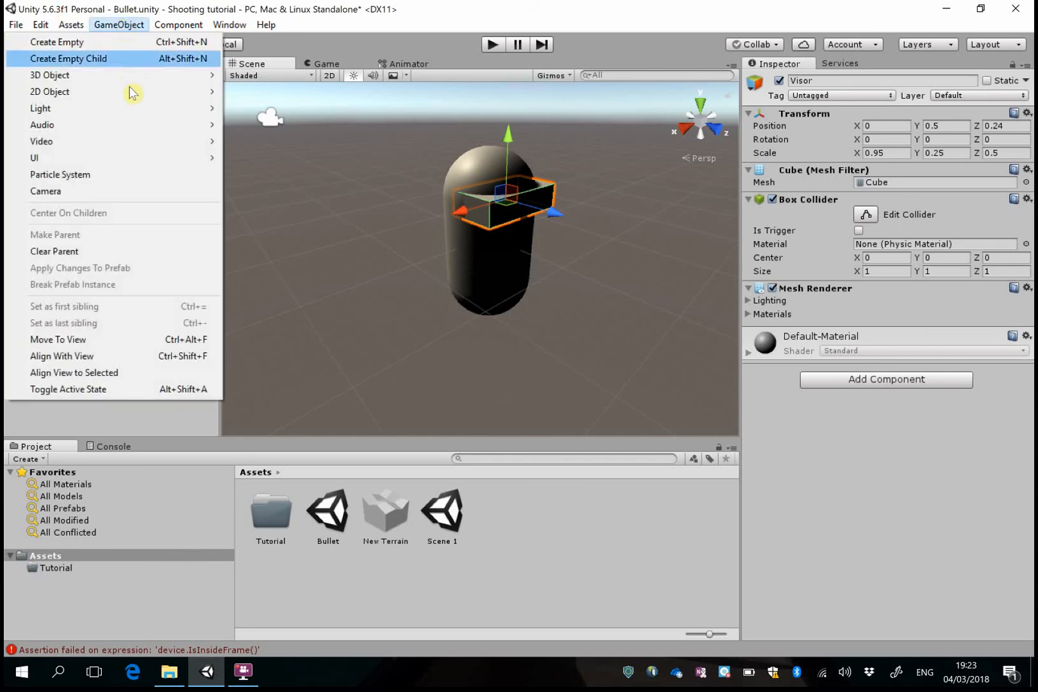
mouse_move(157, 79)
left_click(297, 106)
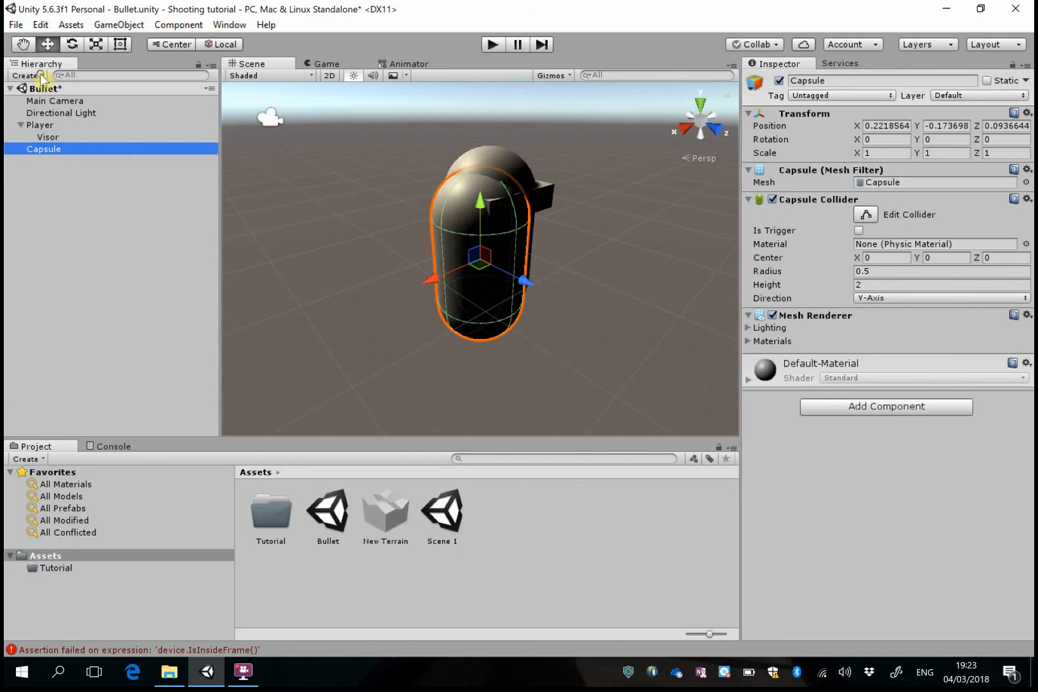
right_click(80, 149)
left_click(132, 230)
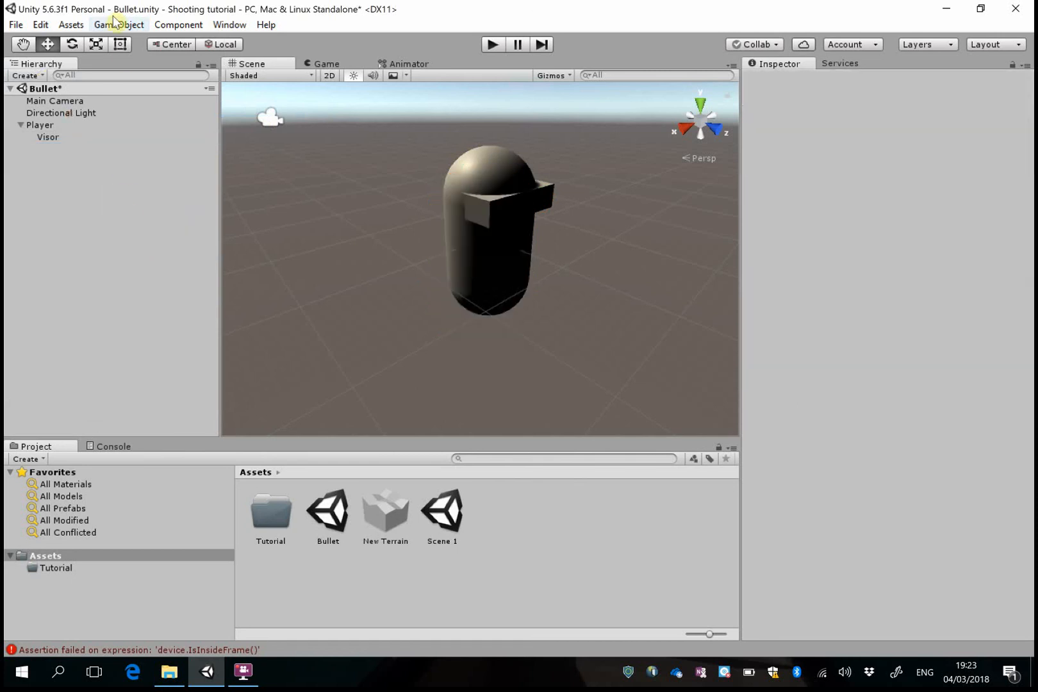
Add a 3D cylinder to the scene, make it a child of Player and rename it Gun
left_click(119, 24)
mouse_move(206, 75)
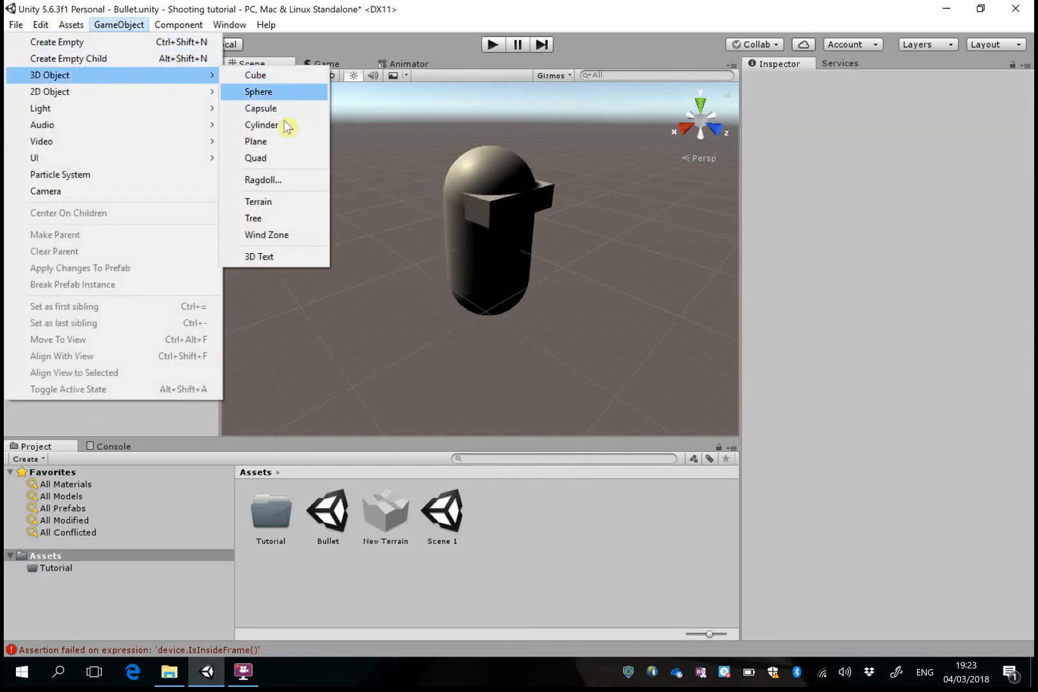
left_click(267, 125)
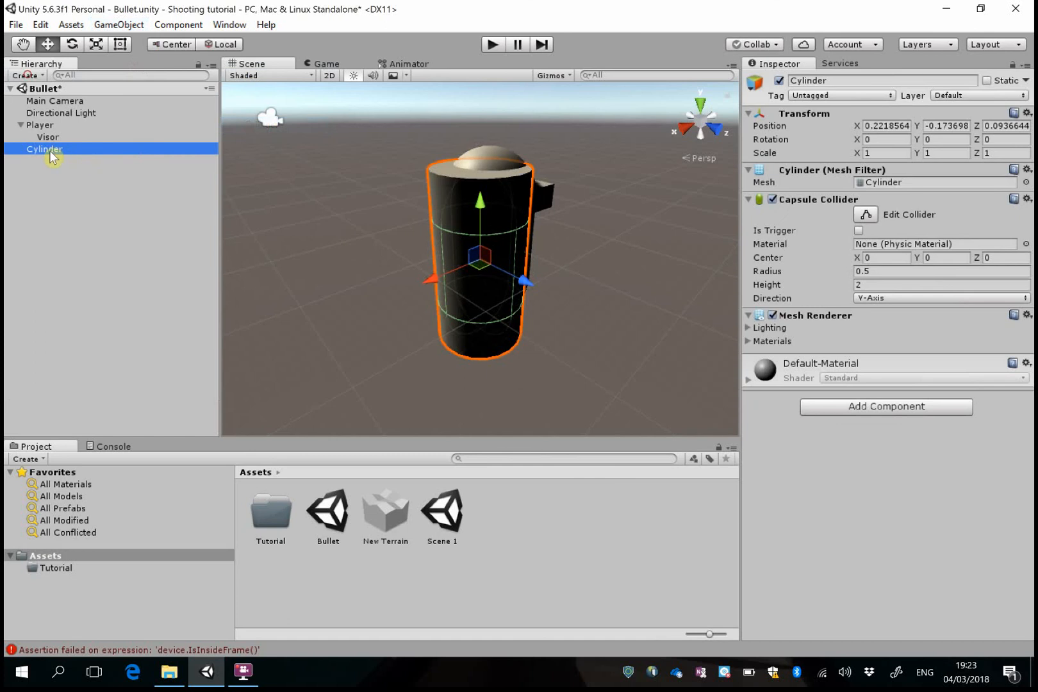
left_click_drag(49, 150, 57, 124)
left_click(862, 80)
type("Gun")
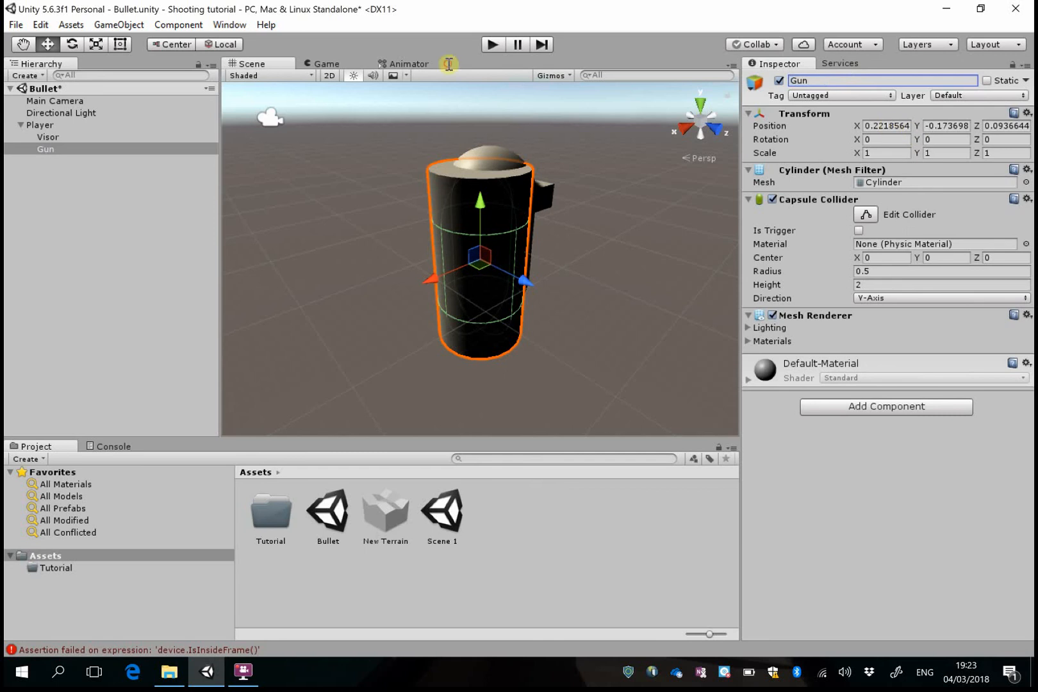
Set Gun's position to X 0.5, Y 0, Z 0.5
left_click(900, 126)
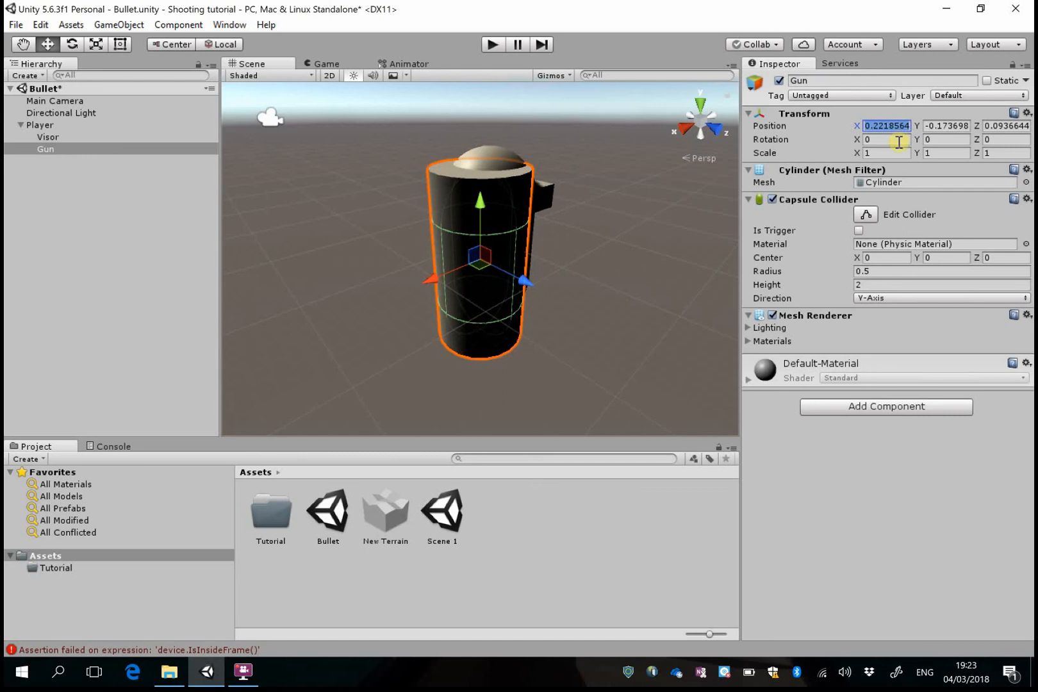
type("0.5")
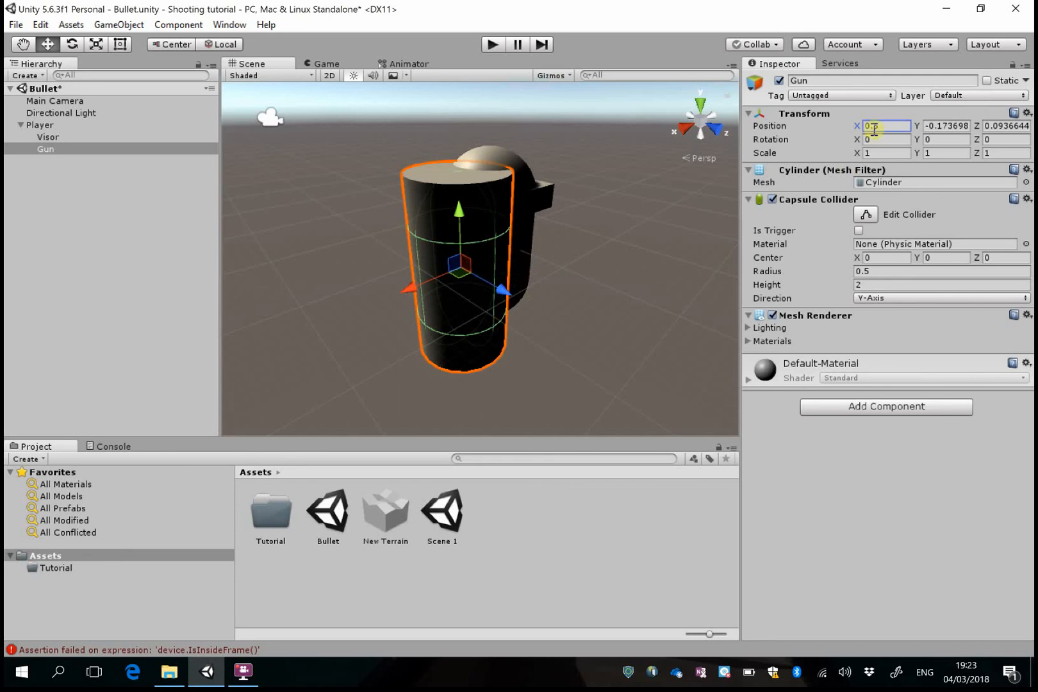
left_click(940, 127)
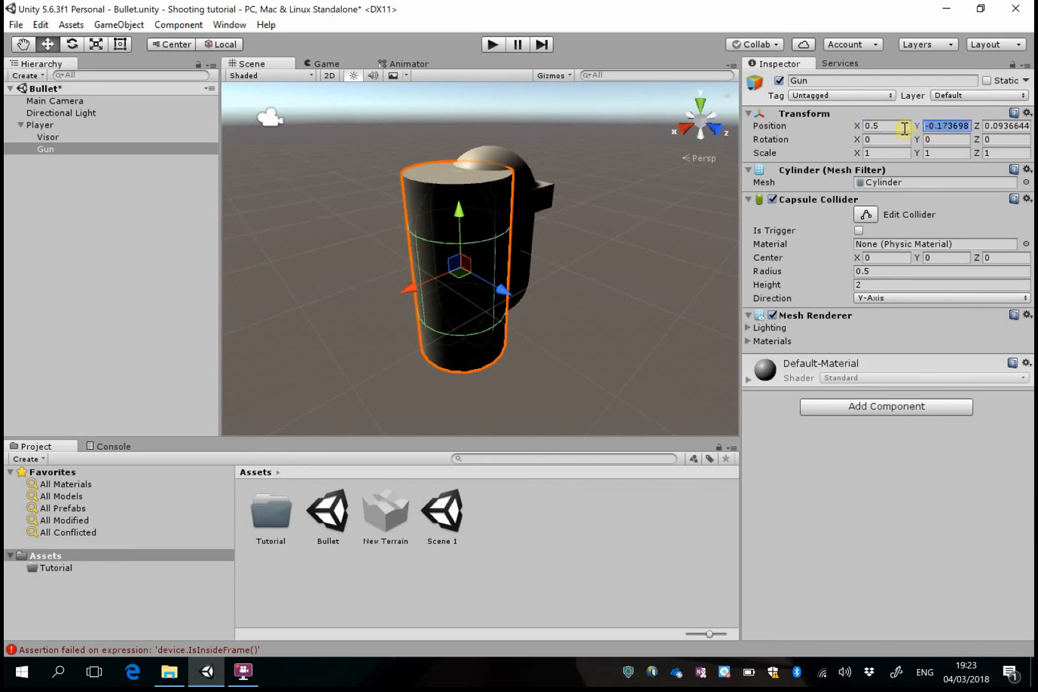
type("0")
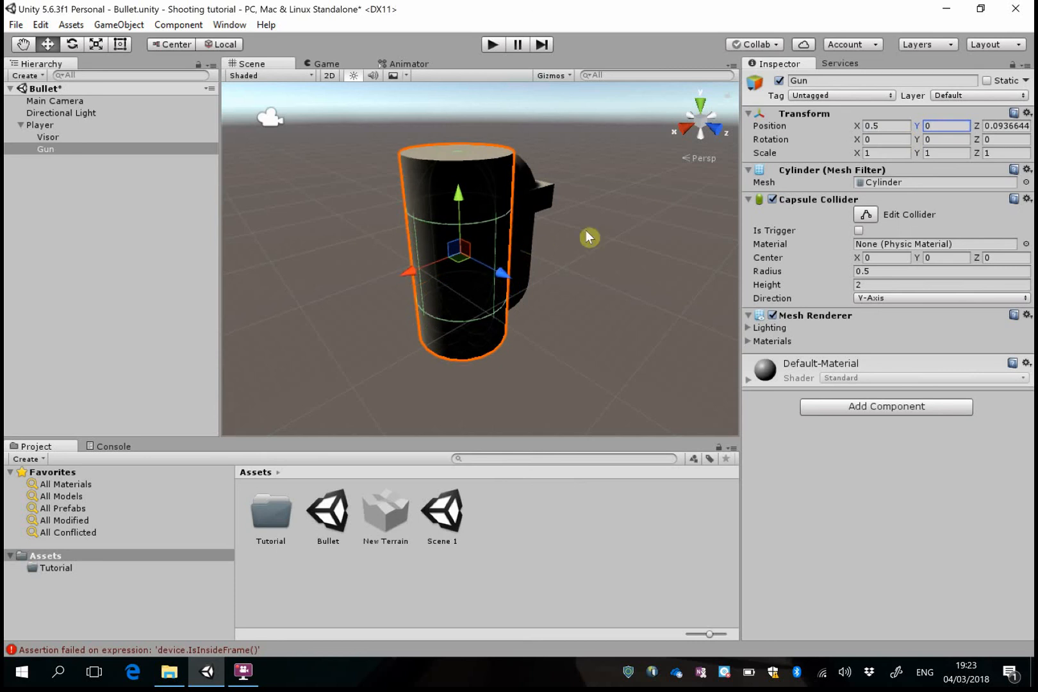
left_click(1002, 127)
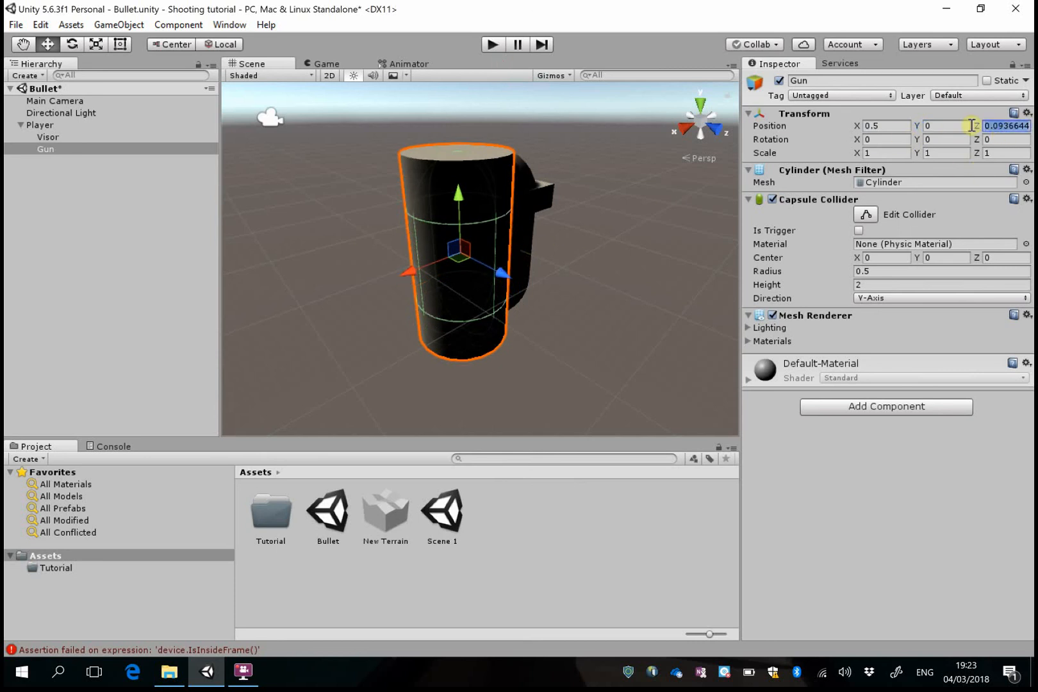
type("0.5")
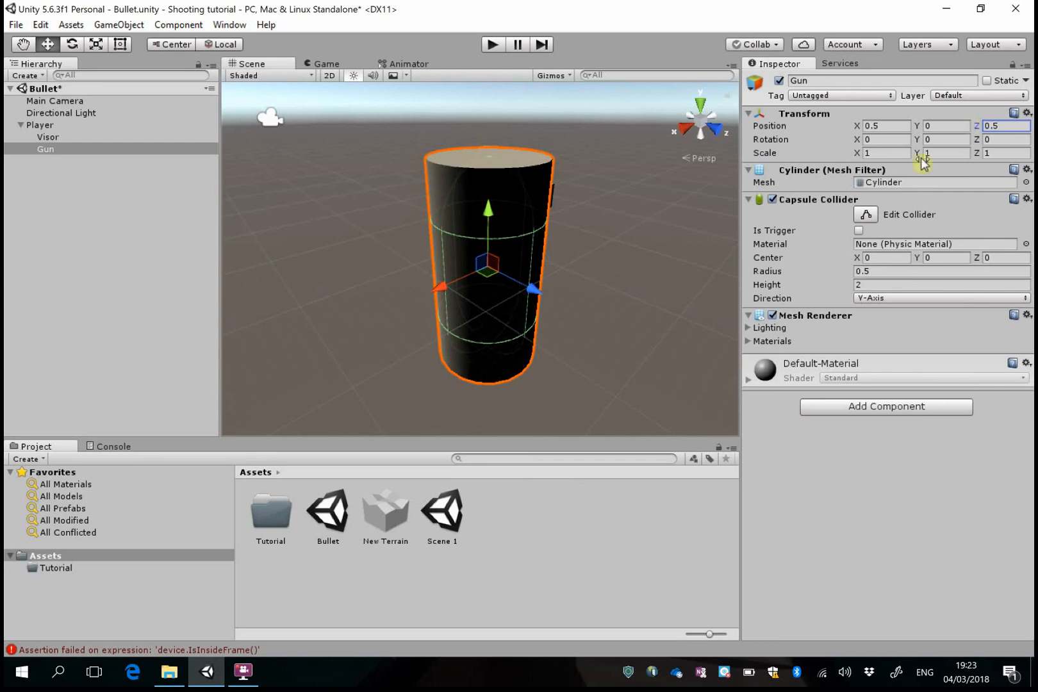
Set Gun's X rotation to 90 so the cylinder lies horizontally in front of Player
left_click(889, 141)
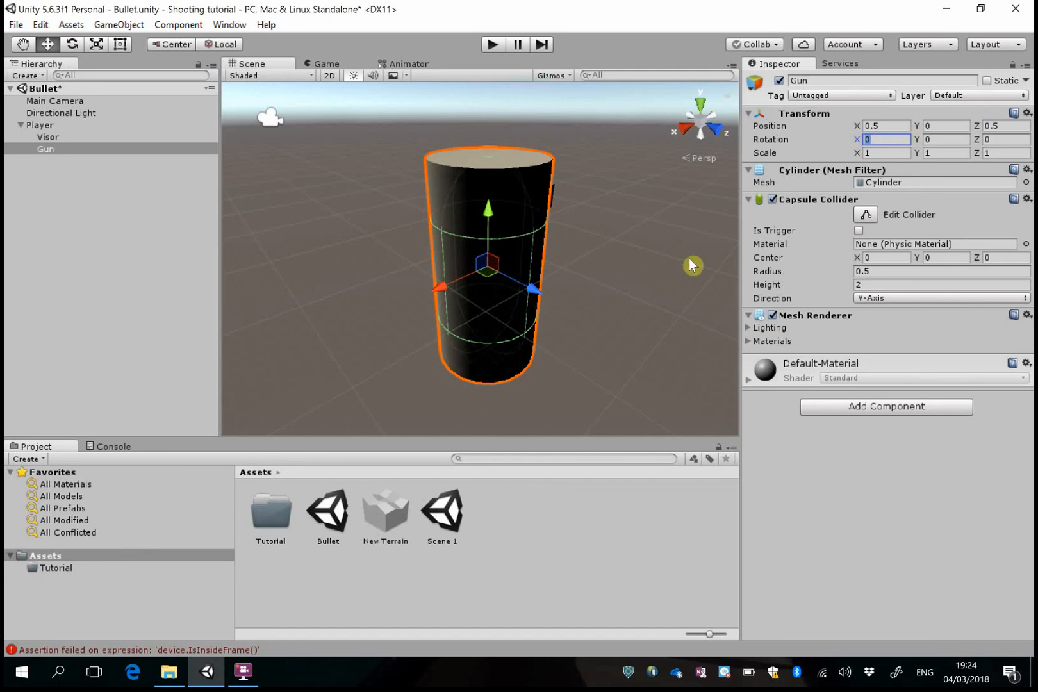
type("90")
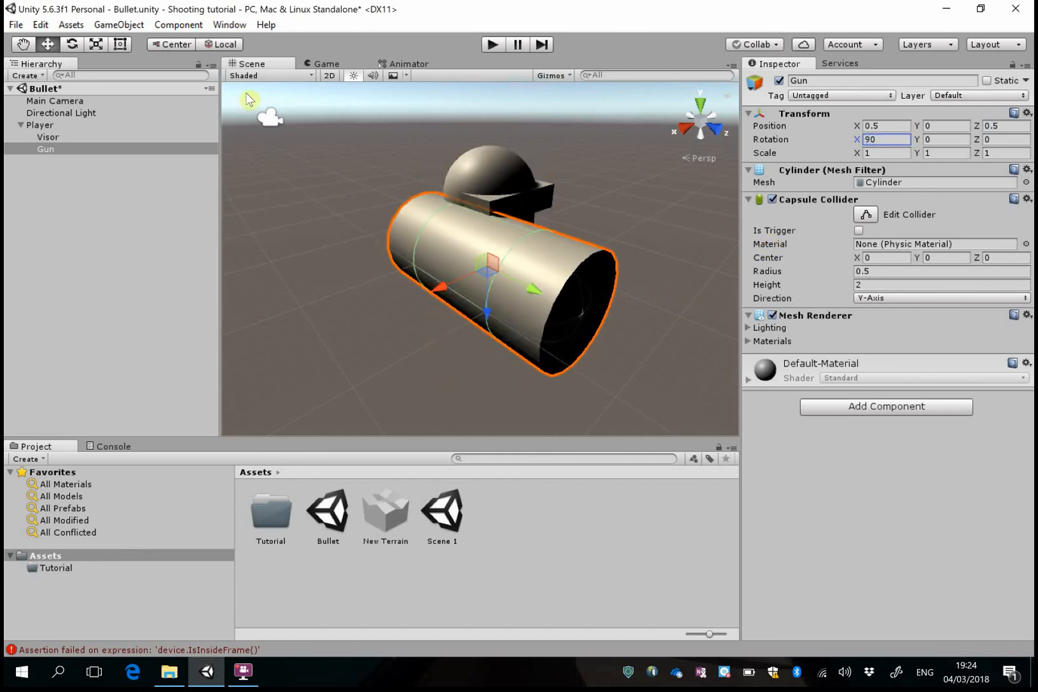
right_click_drag(634, 288, 696, 280)
middle_click_drag(646, 258, 552, 263)
right_click_drag(555, 267, 387, 321)
right_click_drag(493, 287, 584, 287)
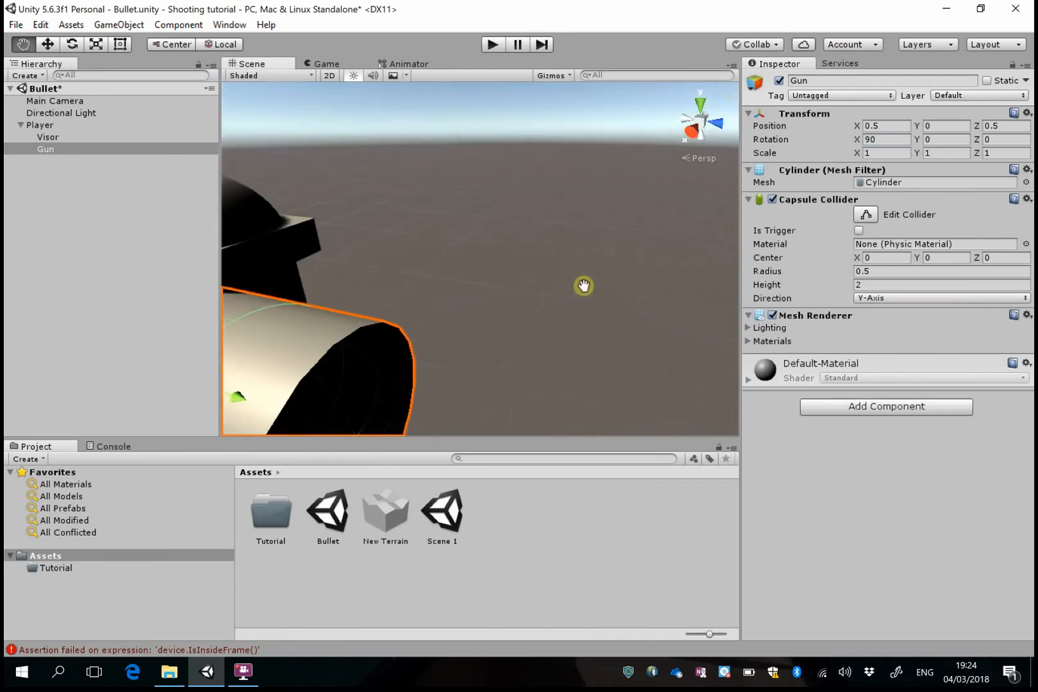
scroll(486, 280, "down", 8)
middle_click_drag(518, 282, 570, 256)
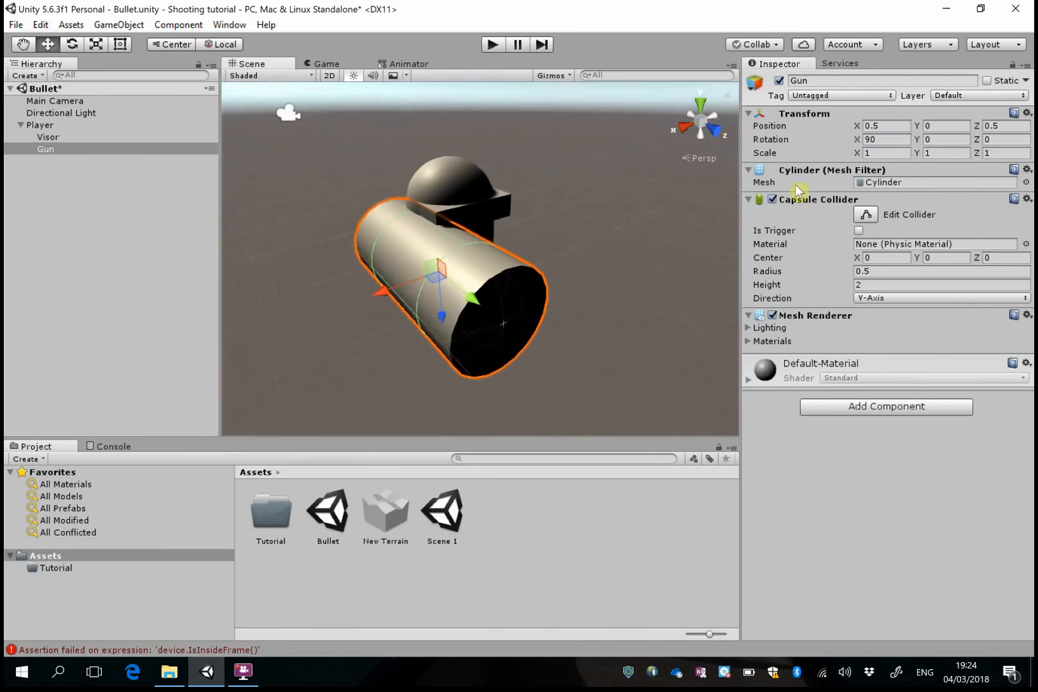
Set Gun's scale to X 0.25, Y 0.5, Z 0.25
left_click(891, 151)
type("0.25")
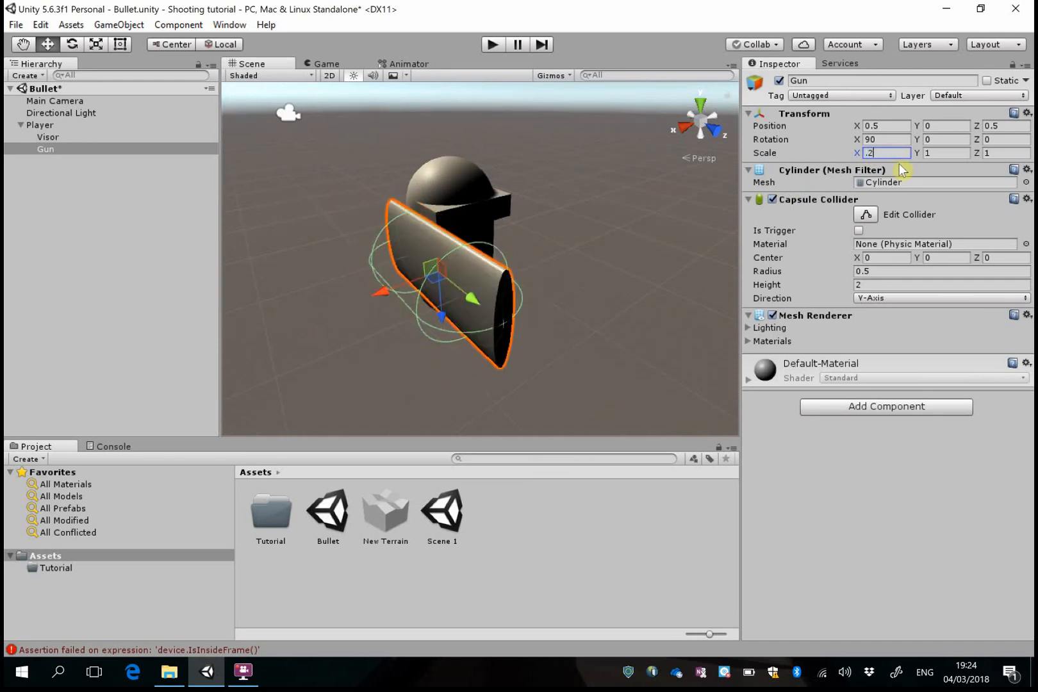
left_click(942, 152)
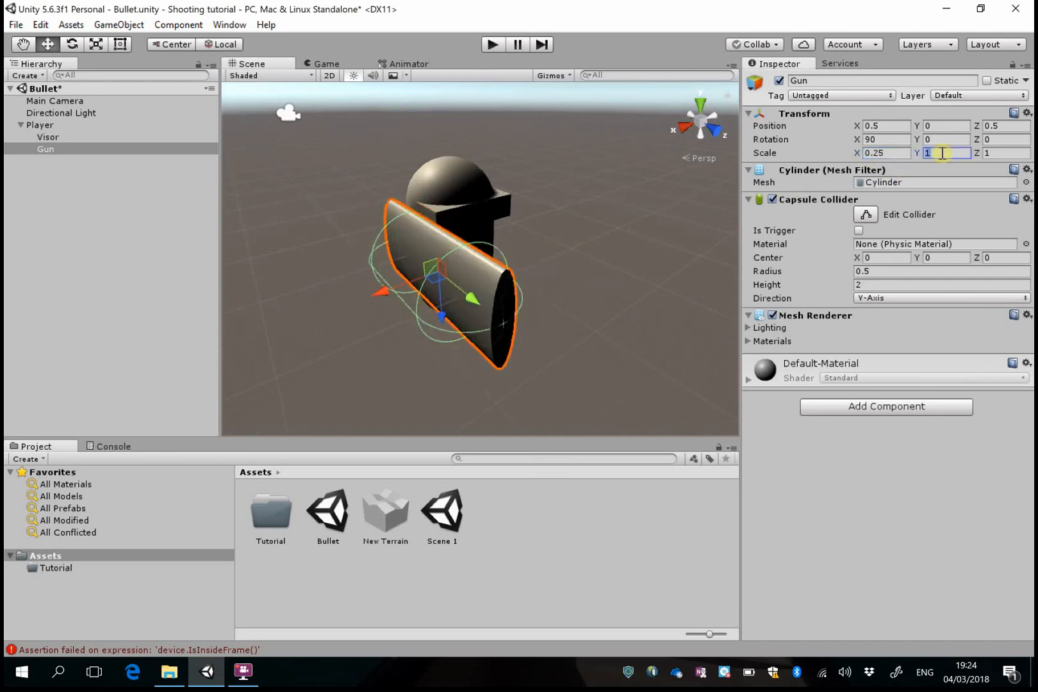
type("0.5")
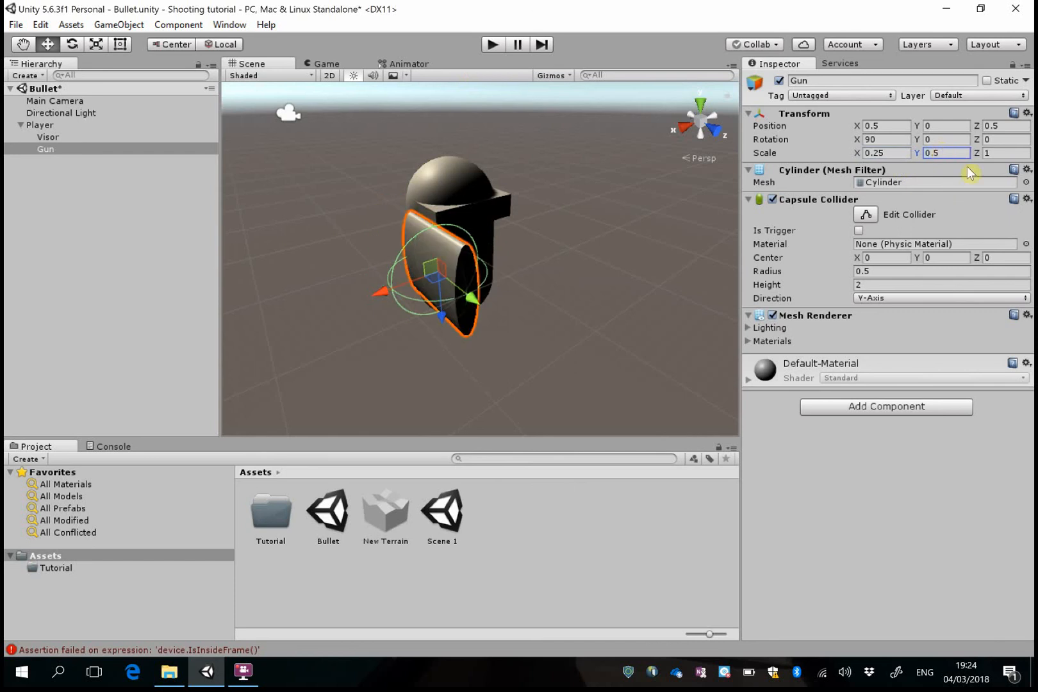
left_click(1001, 153)
type(".25")
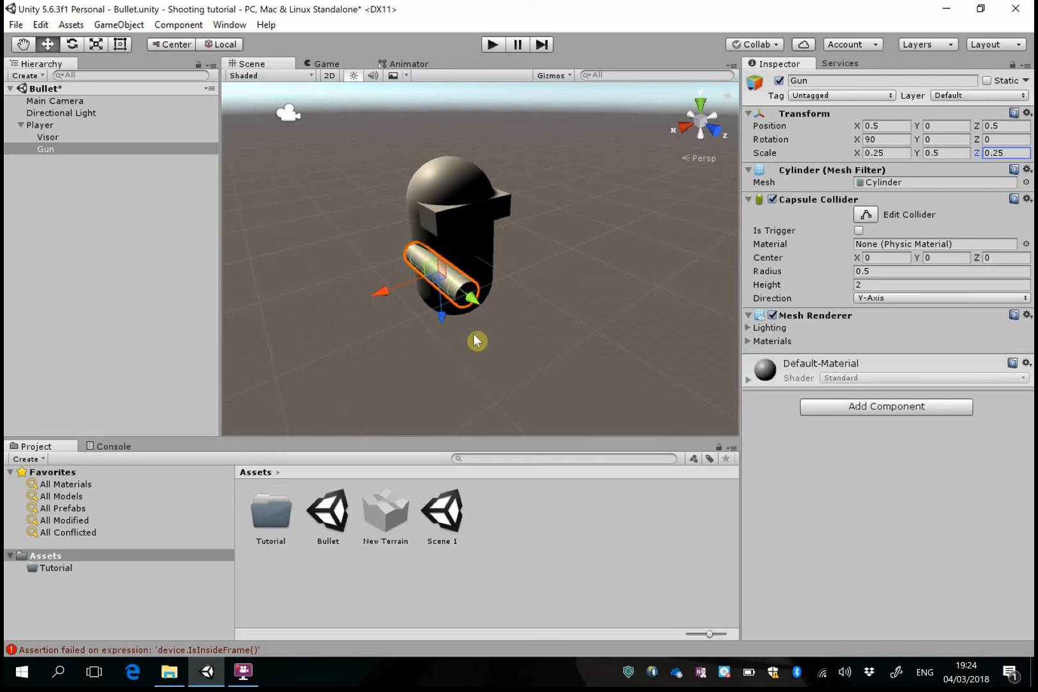
Create an empty game object as a child of Player and move it near the gun's muzzle, to about X 0.231, Z 0.592
left_click(122, 25)
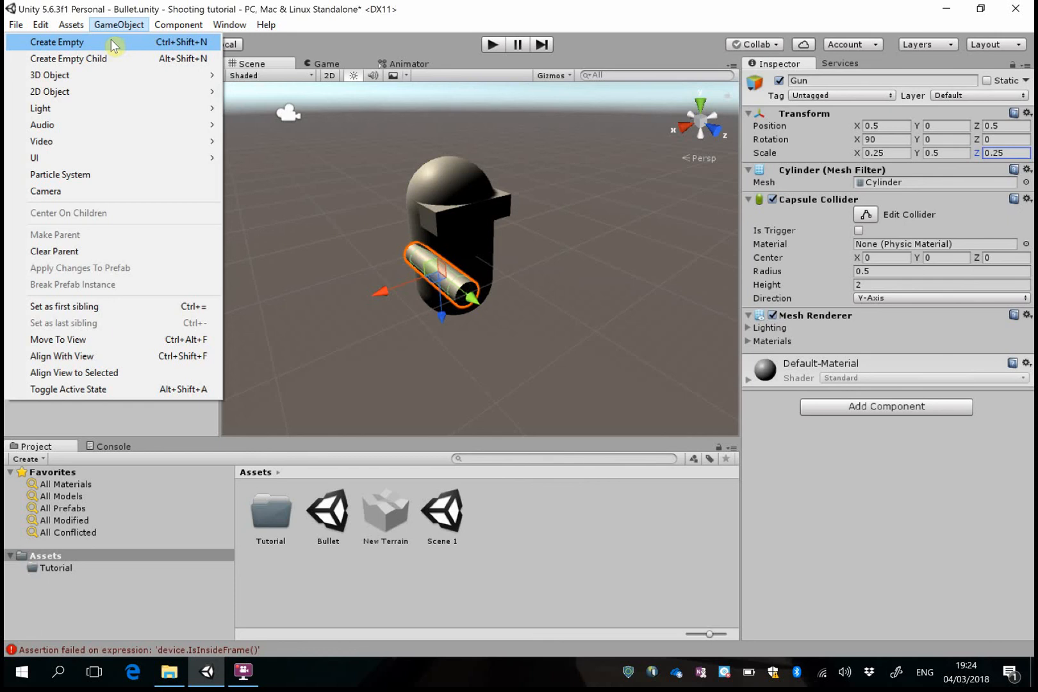
left_click(113, 44)
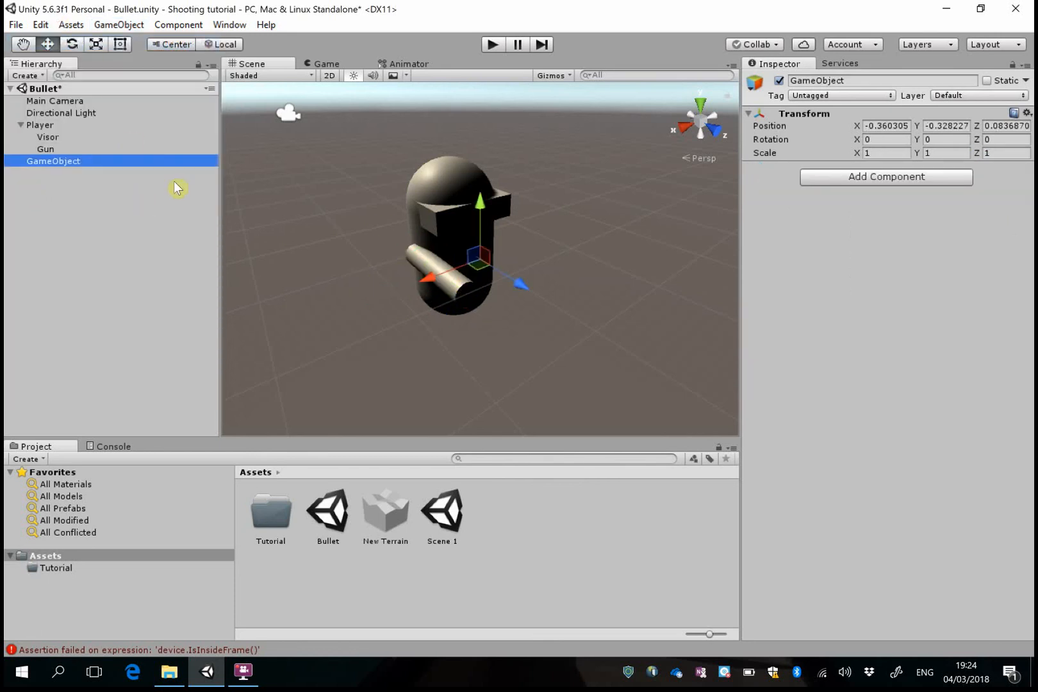
left_click_drag(61, 160, 52, 126)
left_click_drag(424, 280, 379, 295)
left_click_drag(443, 278, 470, 292)
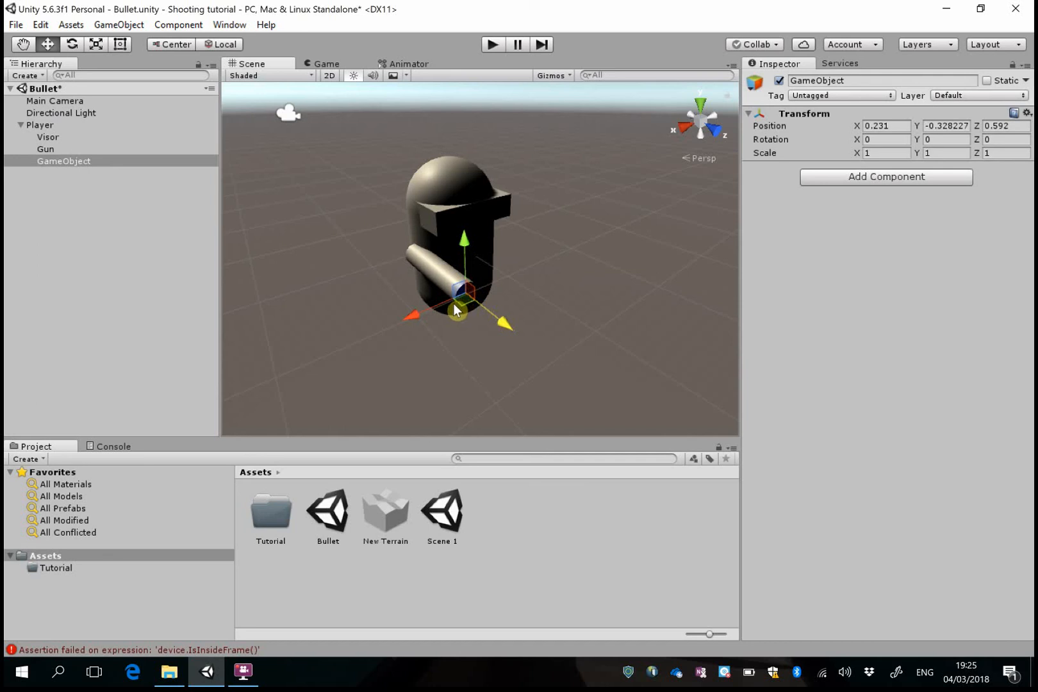
Set the empty child object's position to X 0.5, Y 0, Z 1
left_click(881, 126)
type("0.5")
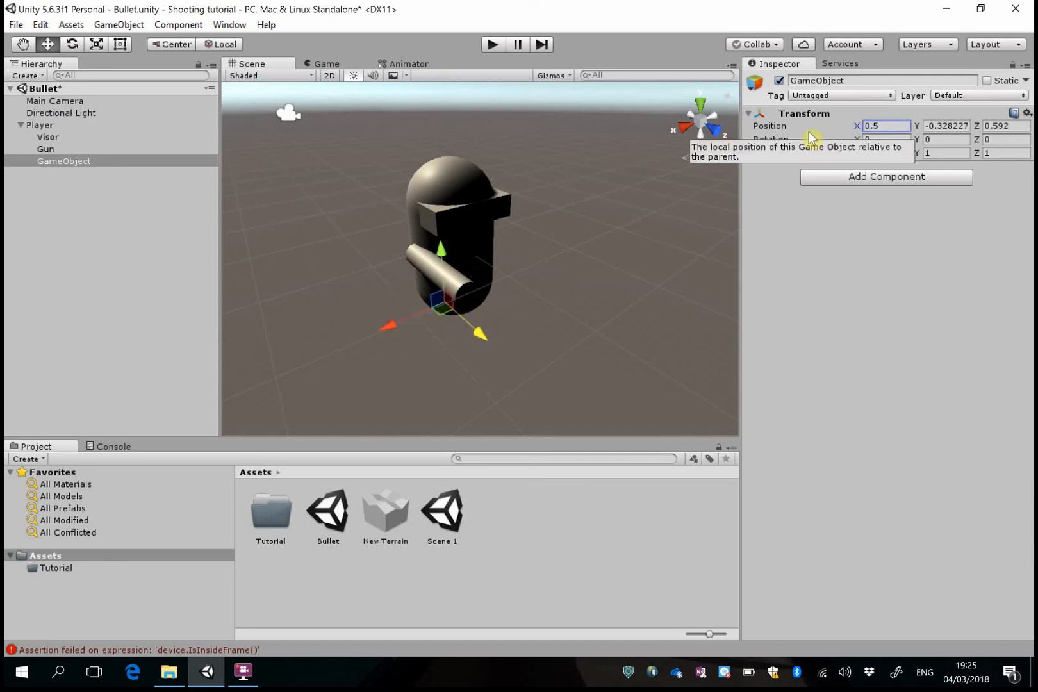
left_click(951, 126)
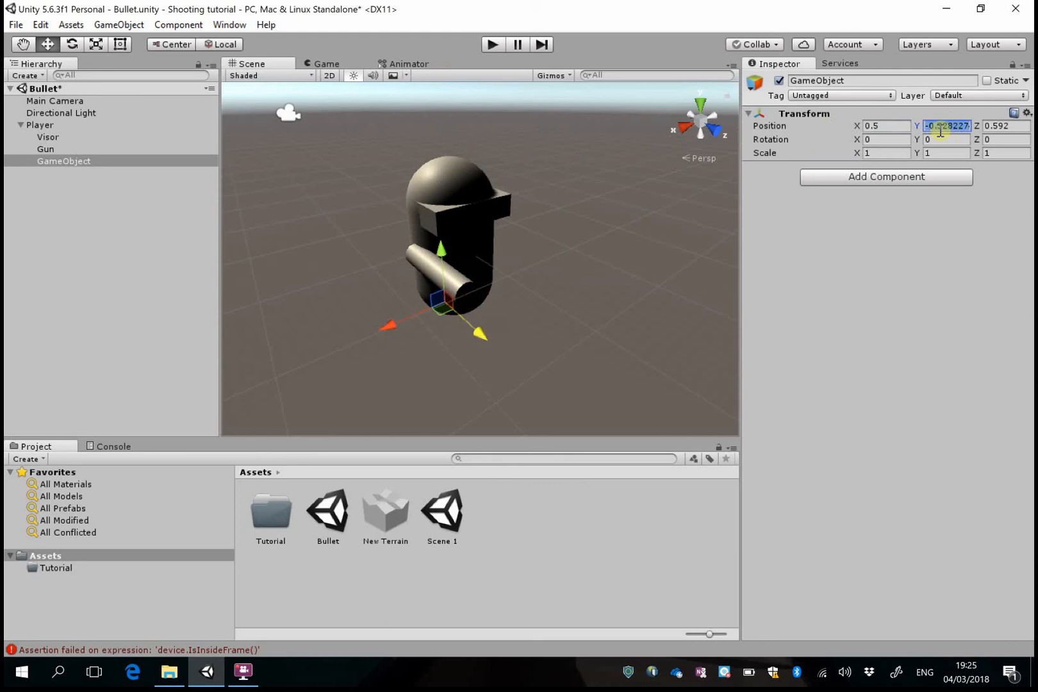
type("0")
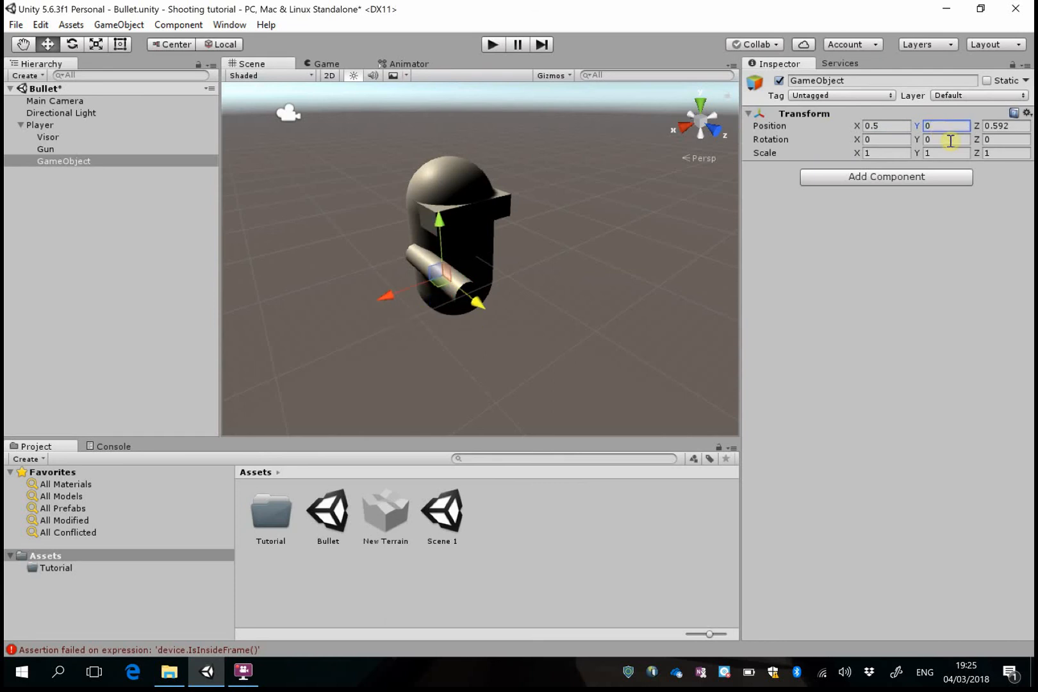
left_click(1016, 126)
type("1")
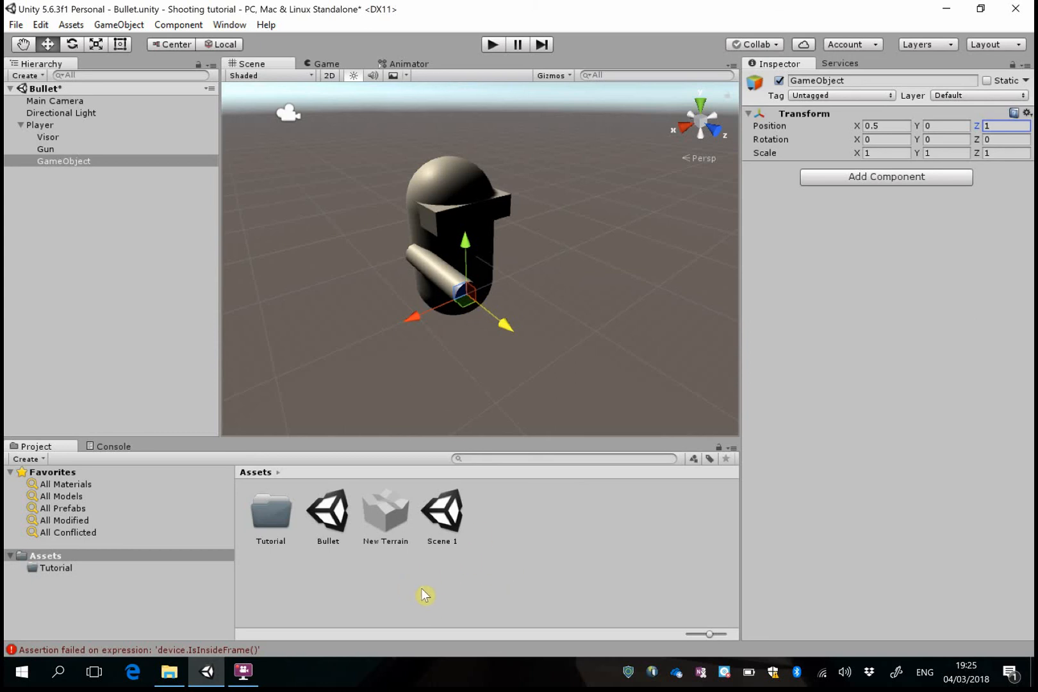
Create a new material in the Assets folder and name it Red
right_click(516, 555)
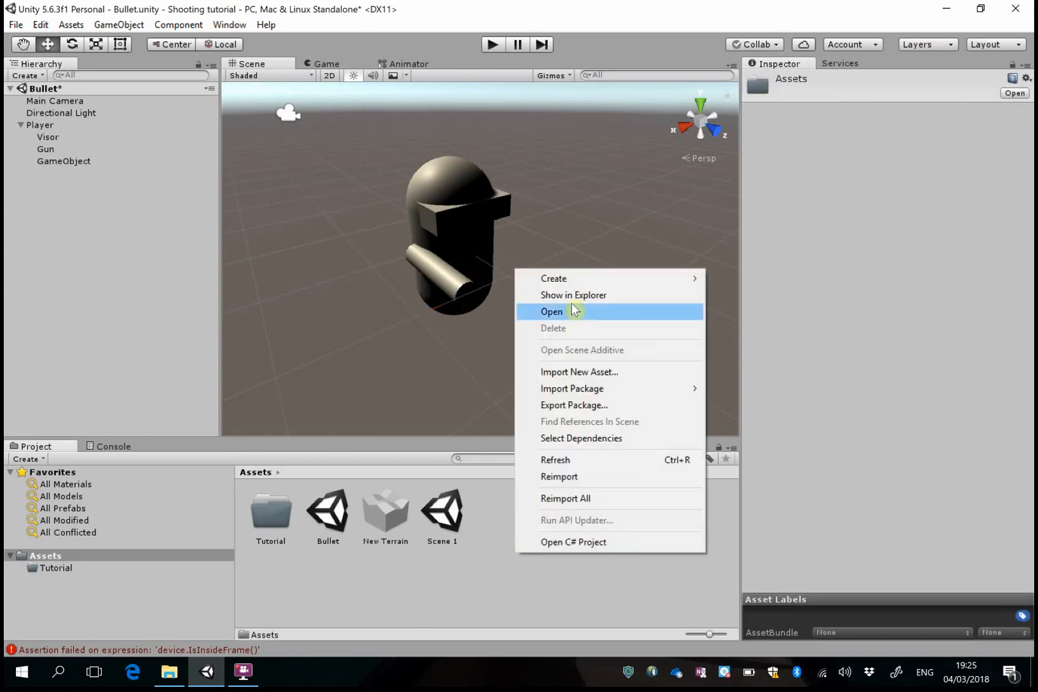
mouse_move(553, 278)
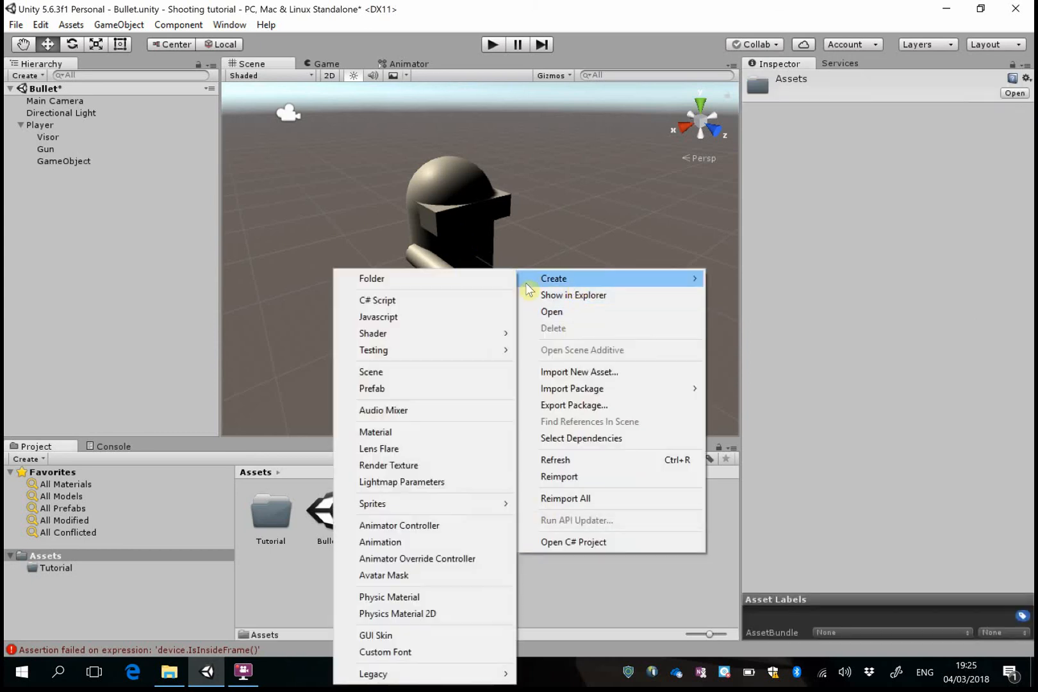
left_click(403, 432)
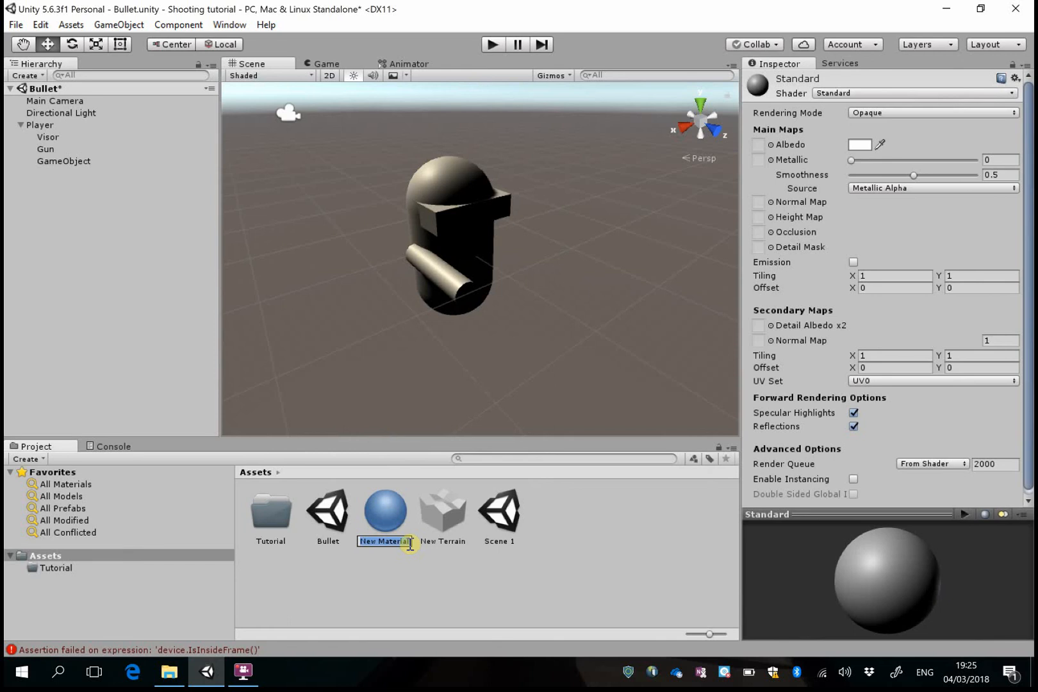
type("Red")
key("Return")
Set the Red material's albedo to a bright red and apply the material to the Player capsule
left_click(860, 145)
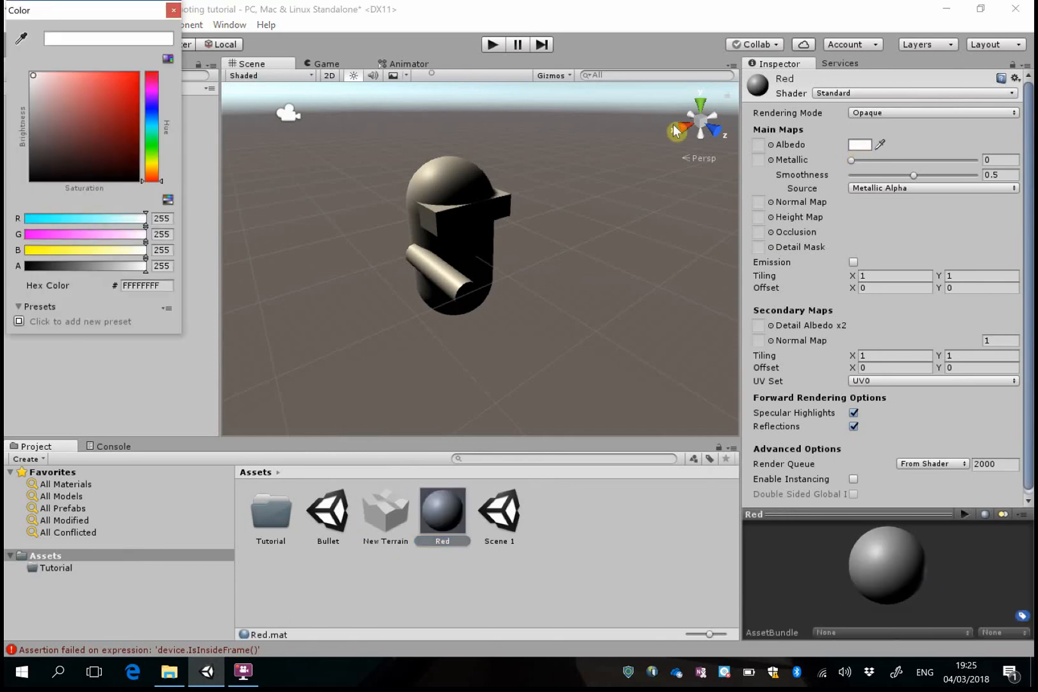
left_click(130, 95)
left_click(599, 593)
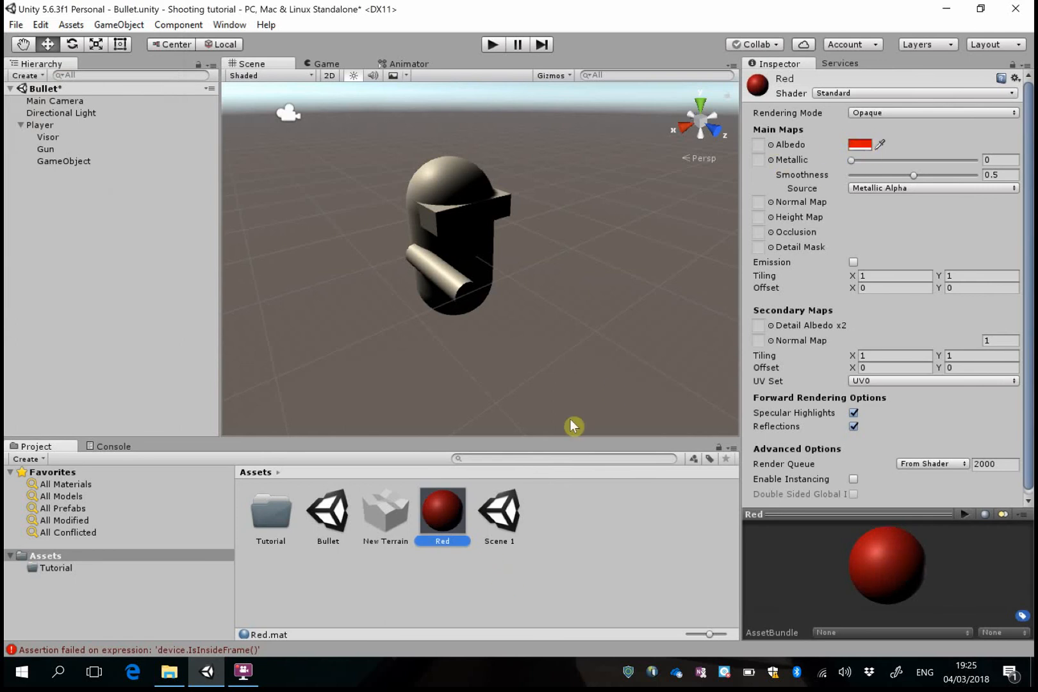
left_click_drag(449, 515, 442, 189)
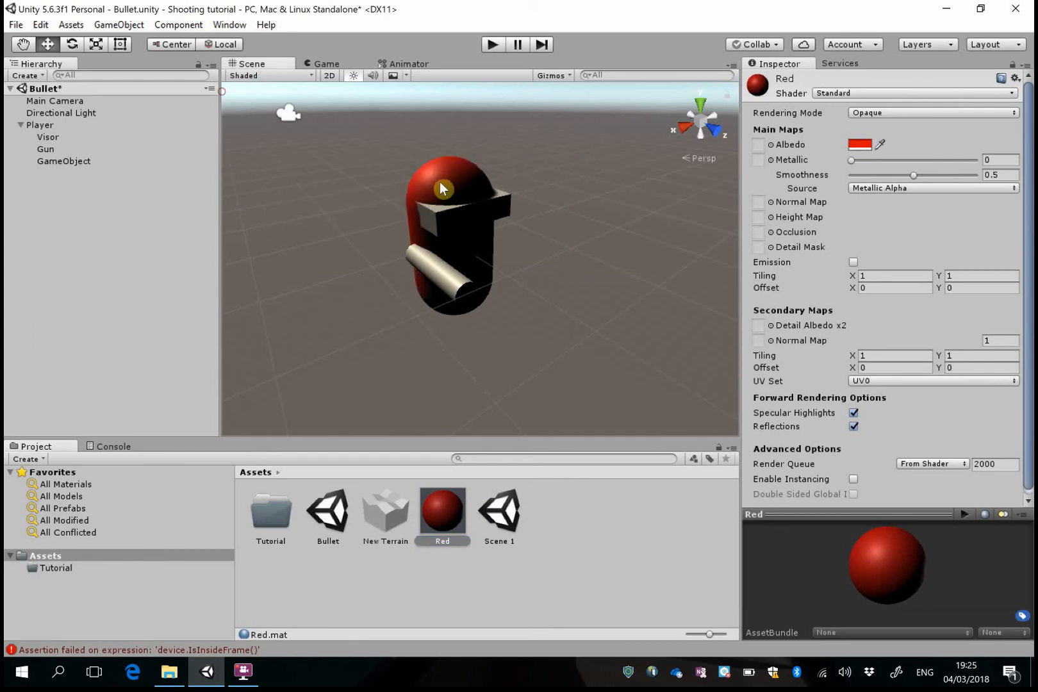
Create another material in the Assets folder and name it Black
right_click(567, 555)
mouse_move(631, 284)
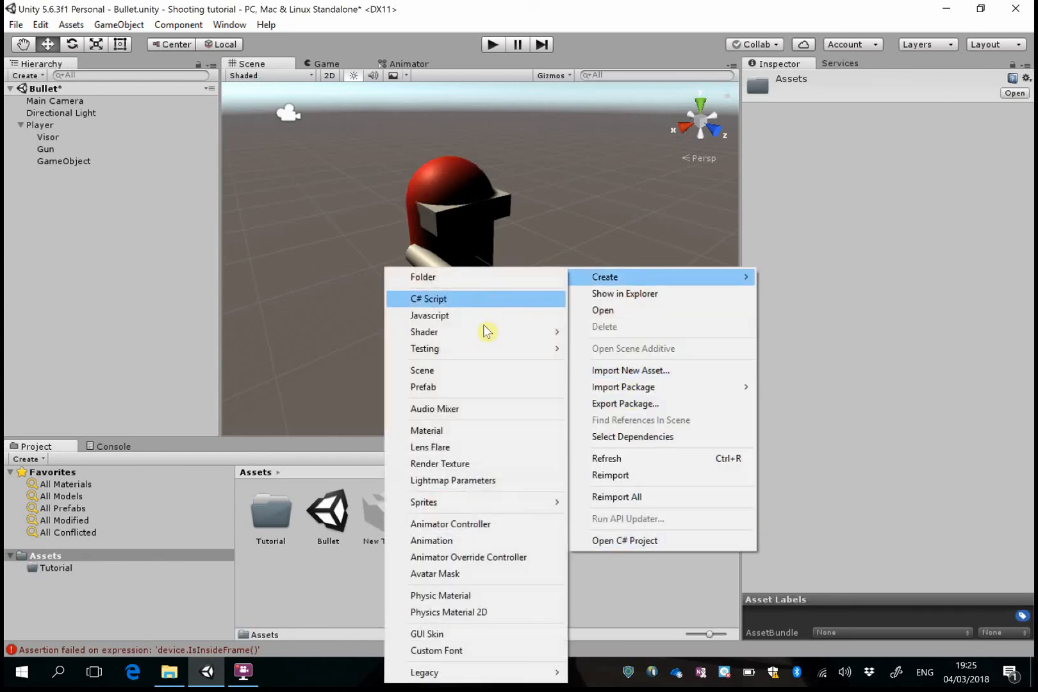
left_click(443, 430)
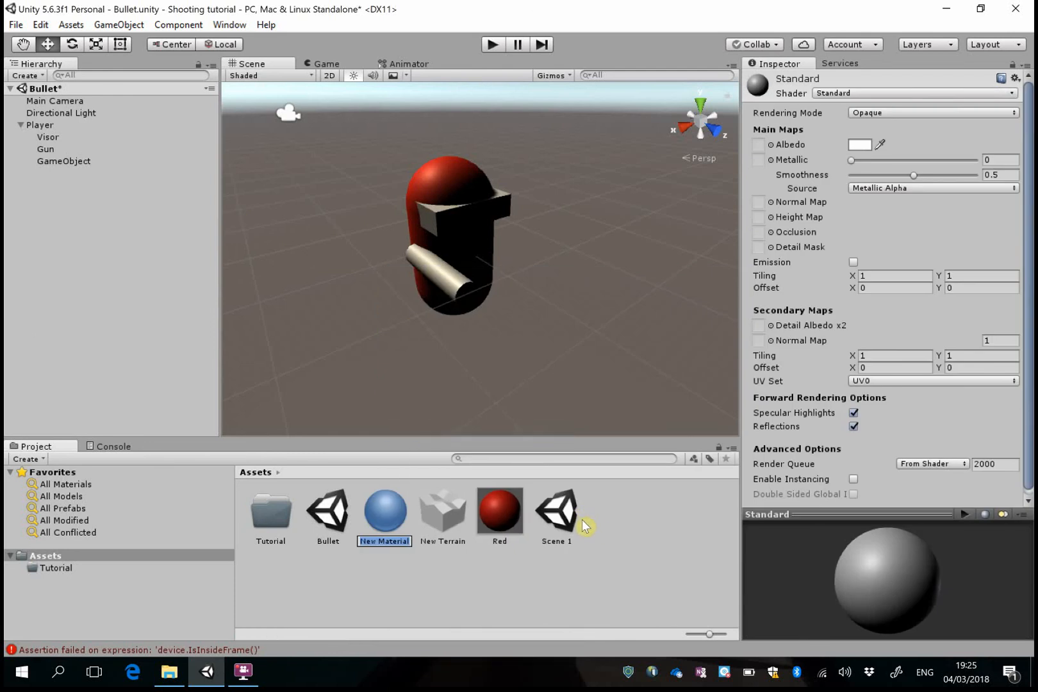
type("Black")
key("Return")
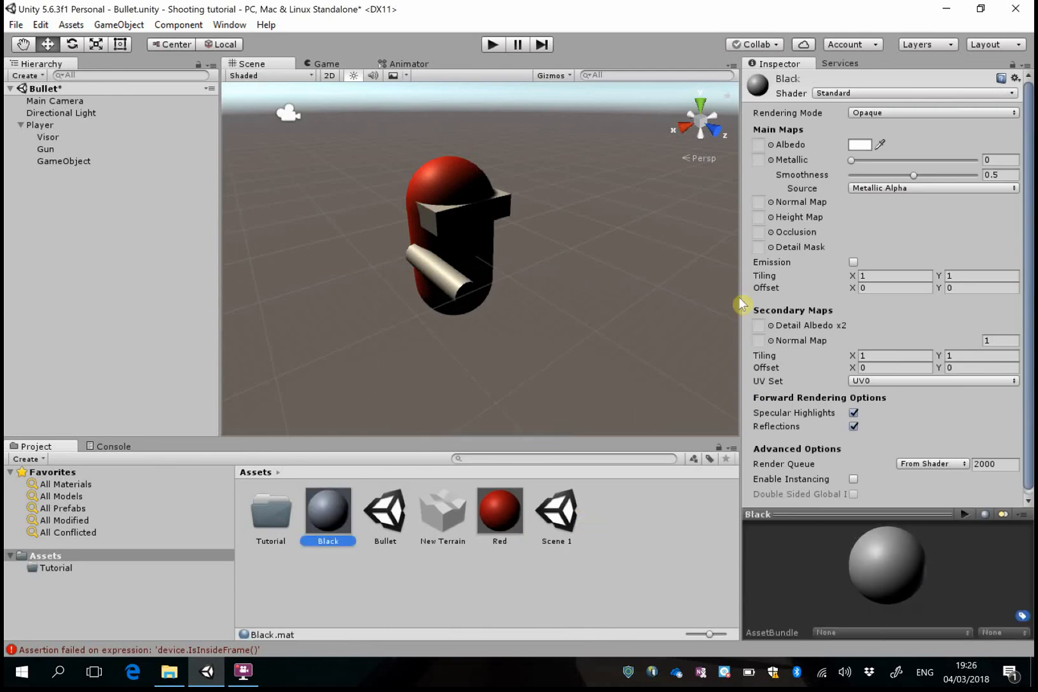
Set the Black material's albedo to pure black (000000FF) and apply the material to Visor
left_click(859, 146)
left_click_drag(64, 84, 163, 205)
left_click(375, 579)
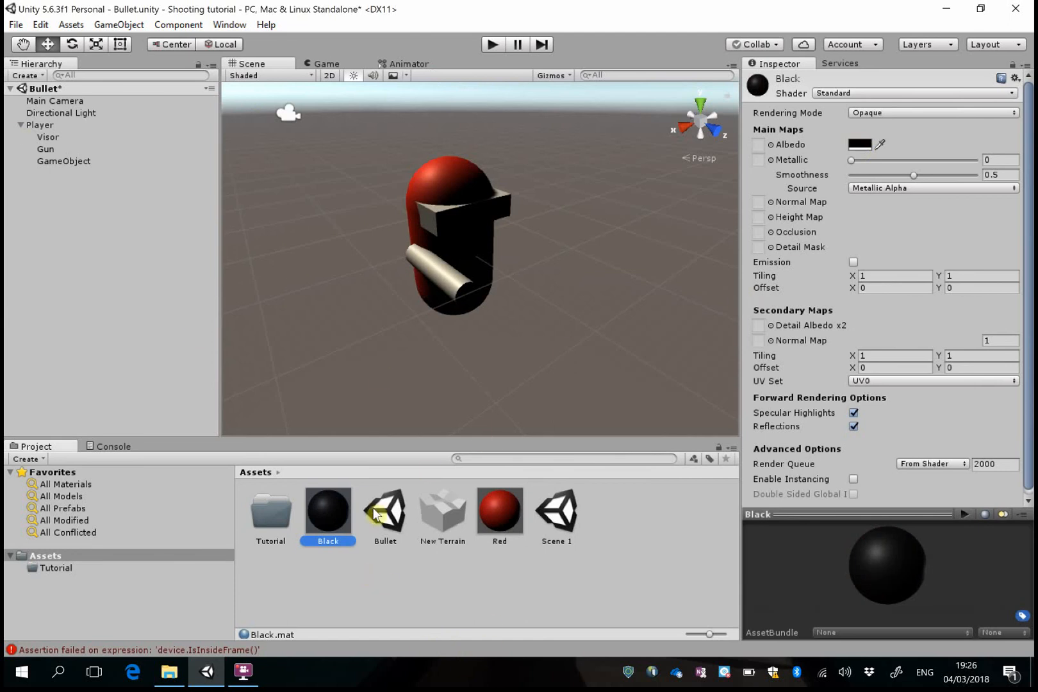
left_click(861, 144)
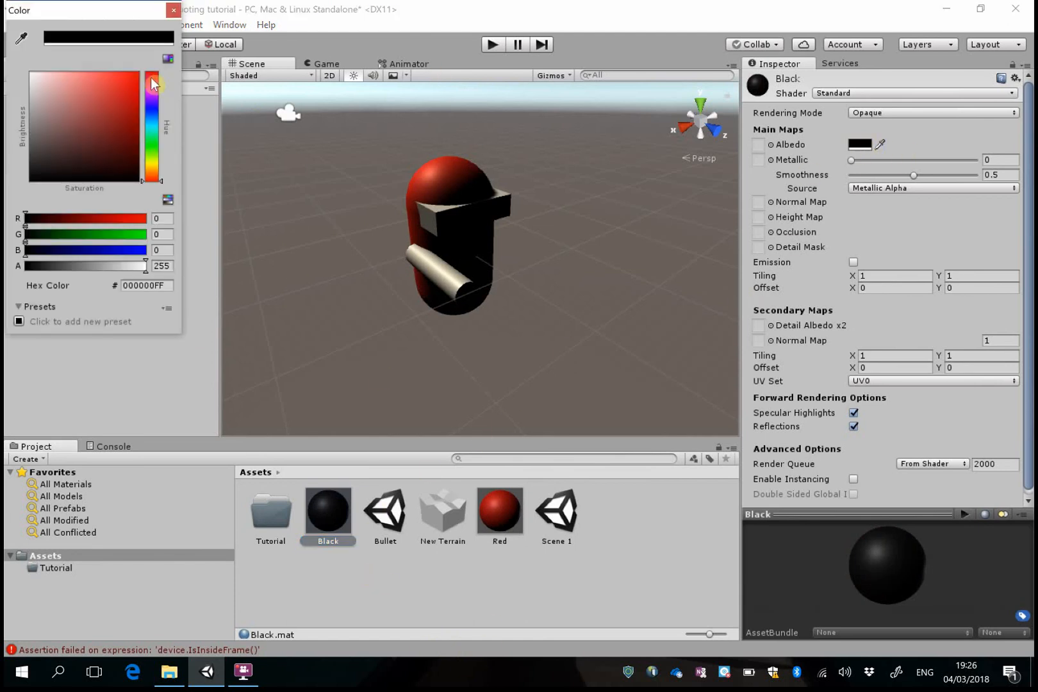
left_click_drag(154, 86, 175, 73)
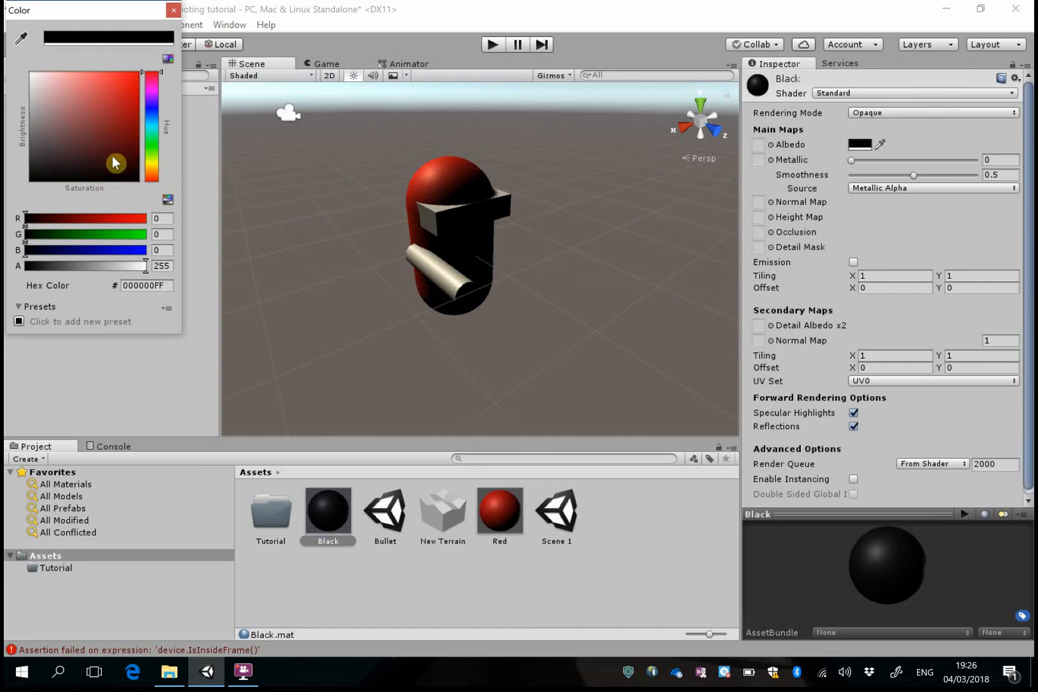
left_click_drag(336, 524, 225, 117)
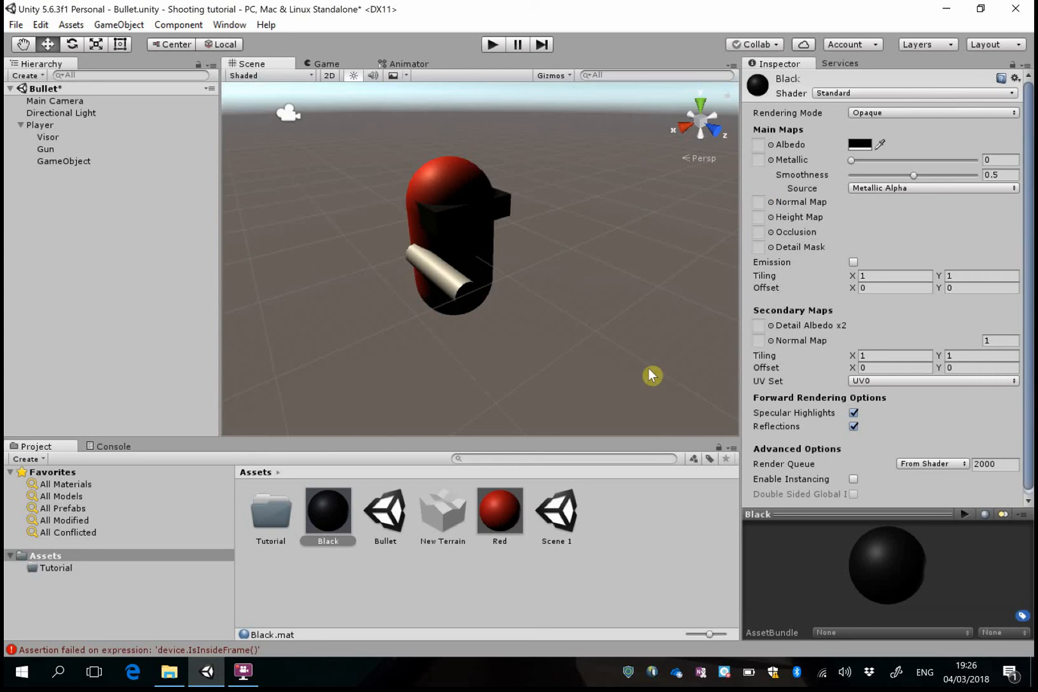
left_click(524, 586)
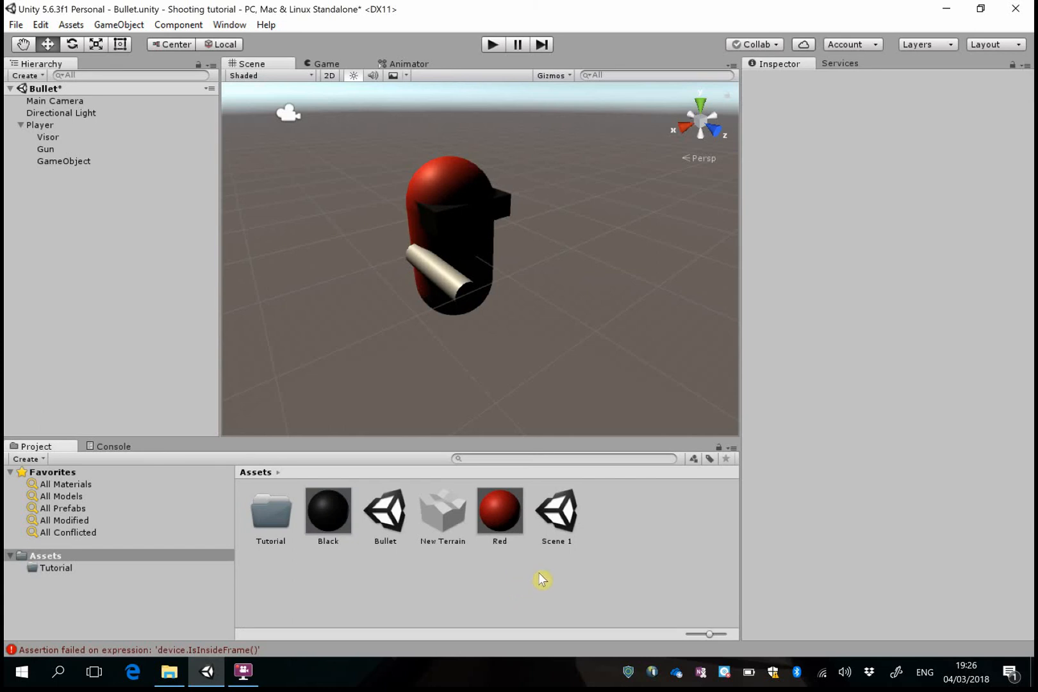
Switch to File Explorer, place it beside Unity, and import PlayerControllerSinglePlayerBullet.cs from Unity Assets into the project's Assets folder
left_click(169, 671)
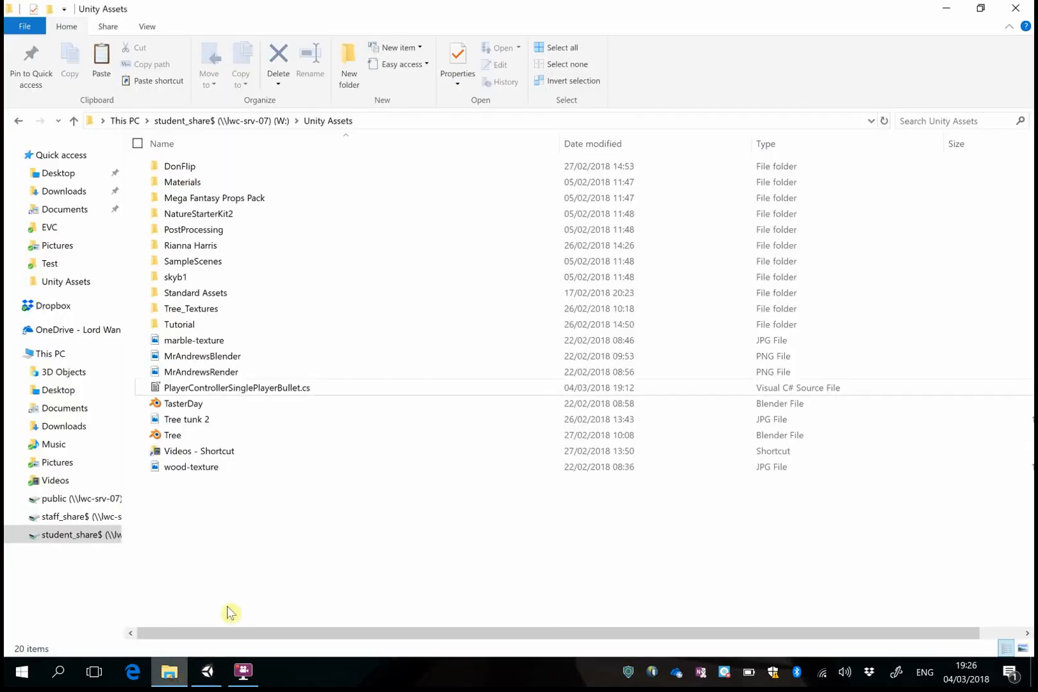
left_click_drag(274, 16, 1035, 255)
left_click(331, 165)
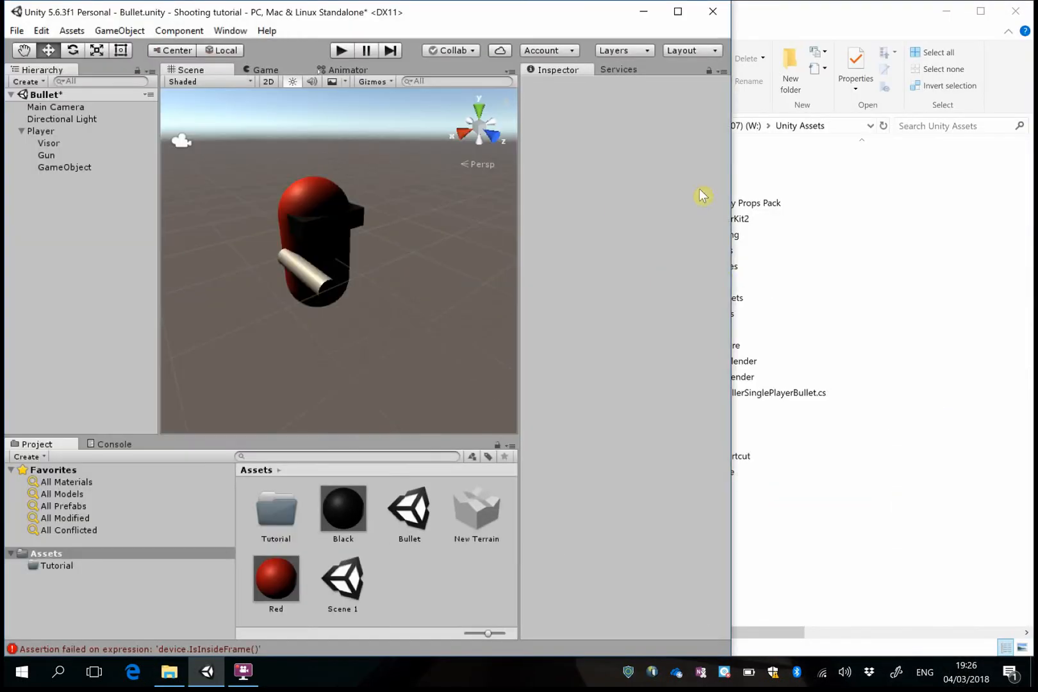
left_click(891, 234)
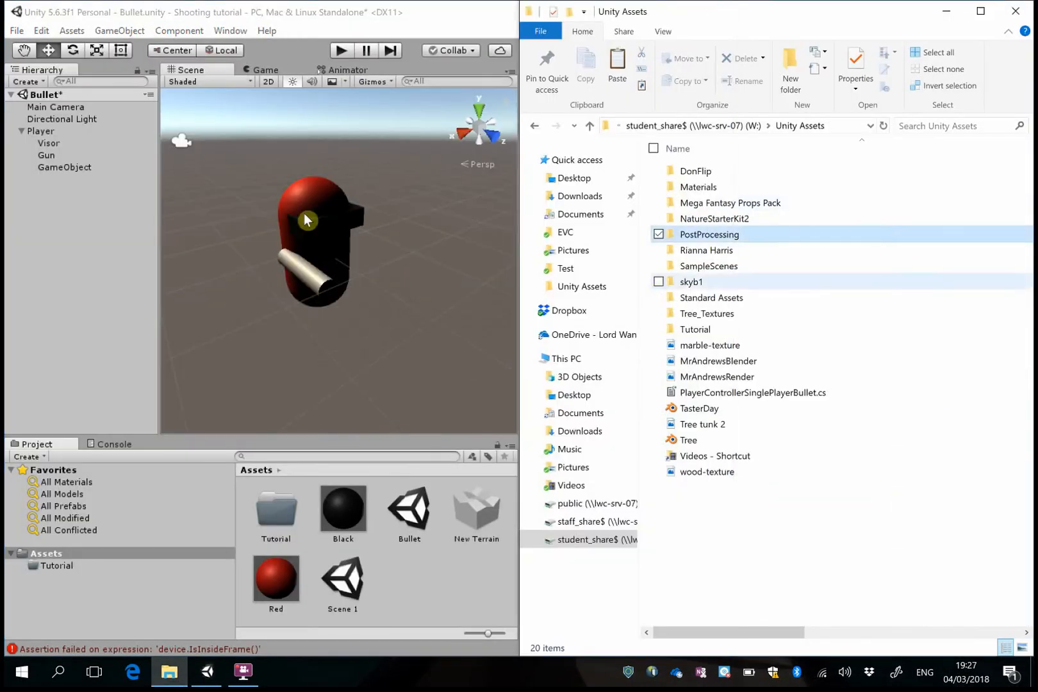
left_click(745, 542)
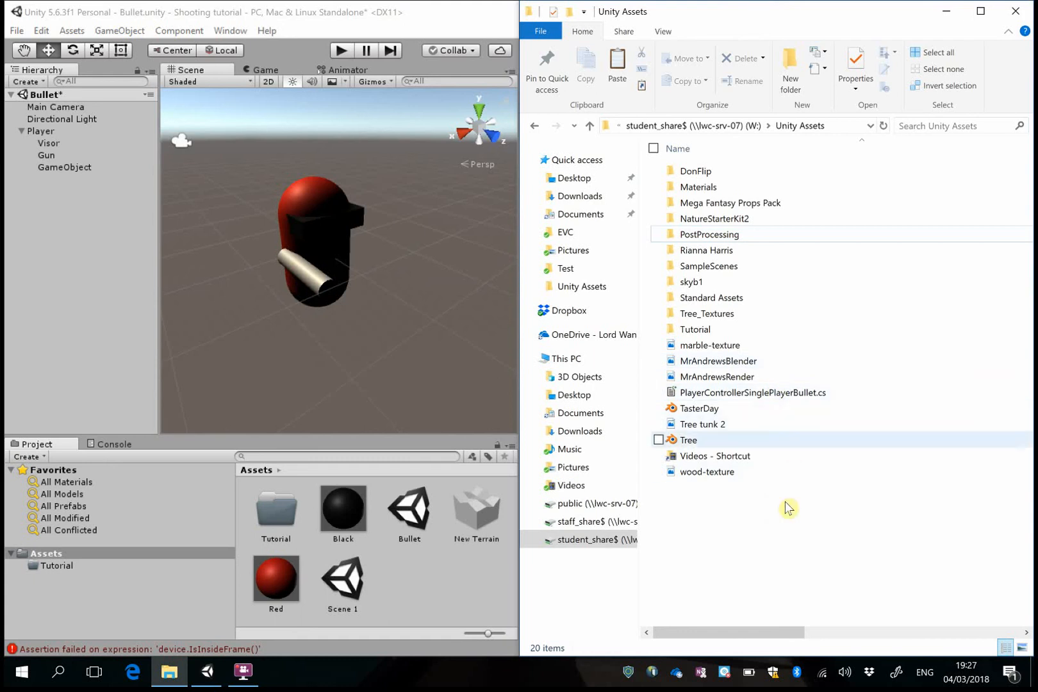
left_click(778, 393)
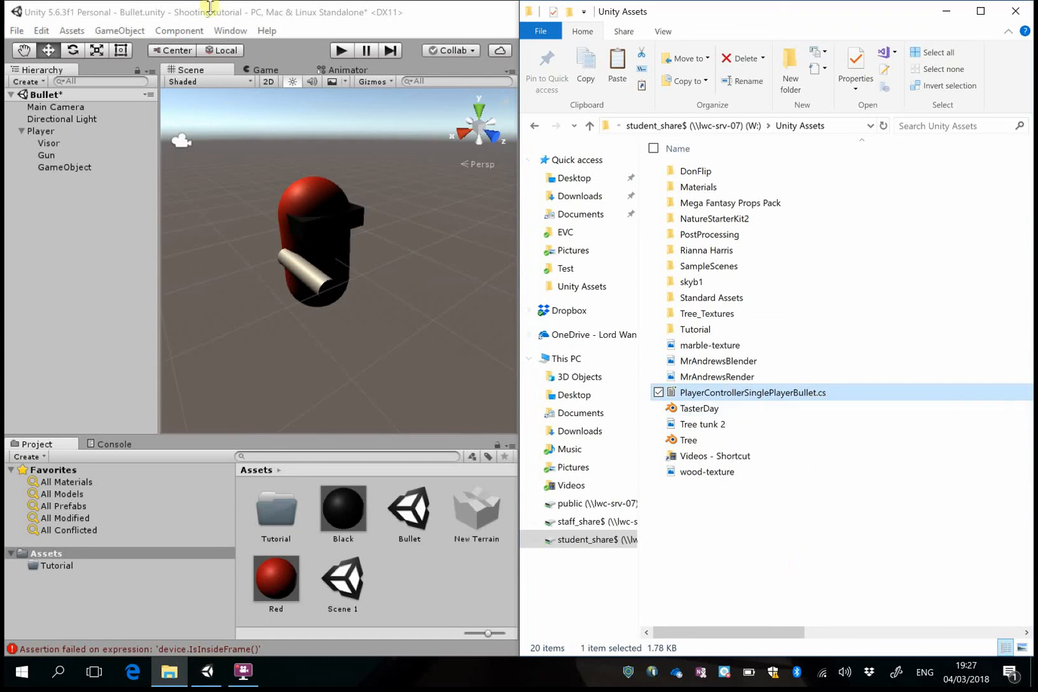
left_click_drag(775, 397, 418, 594)
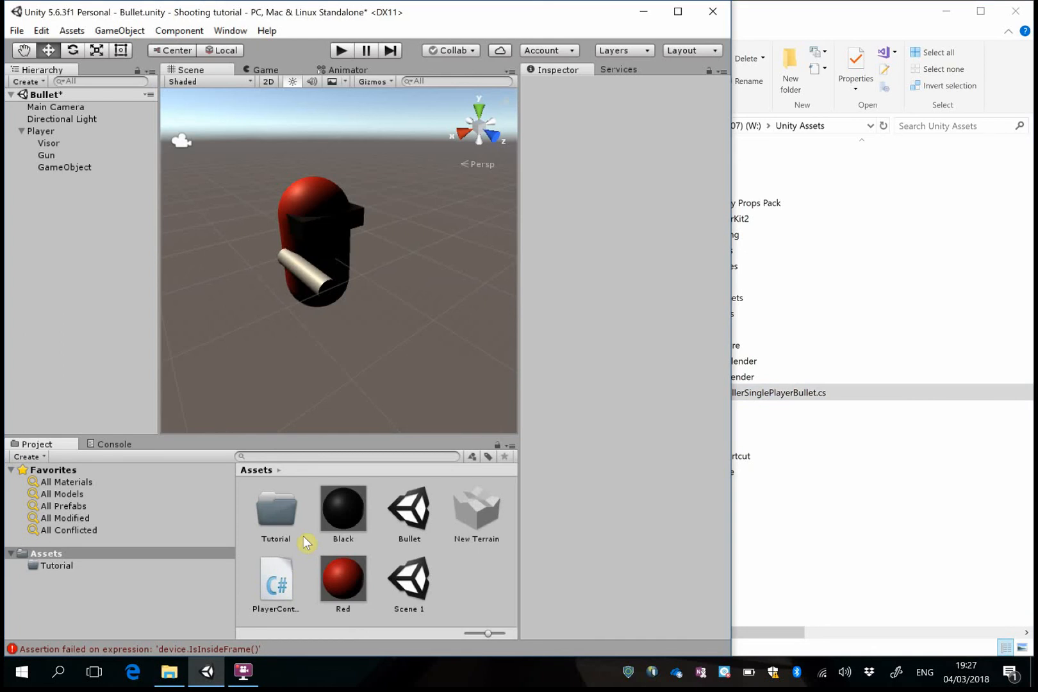
Maximize the Unity window and examine the code of the imported PlayerControllerSinglePlayerBullet script
left_click(759, 555)
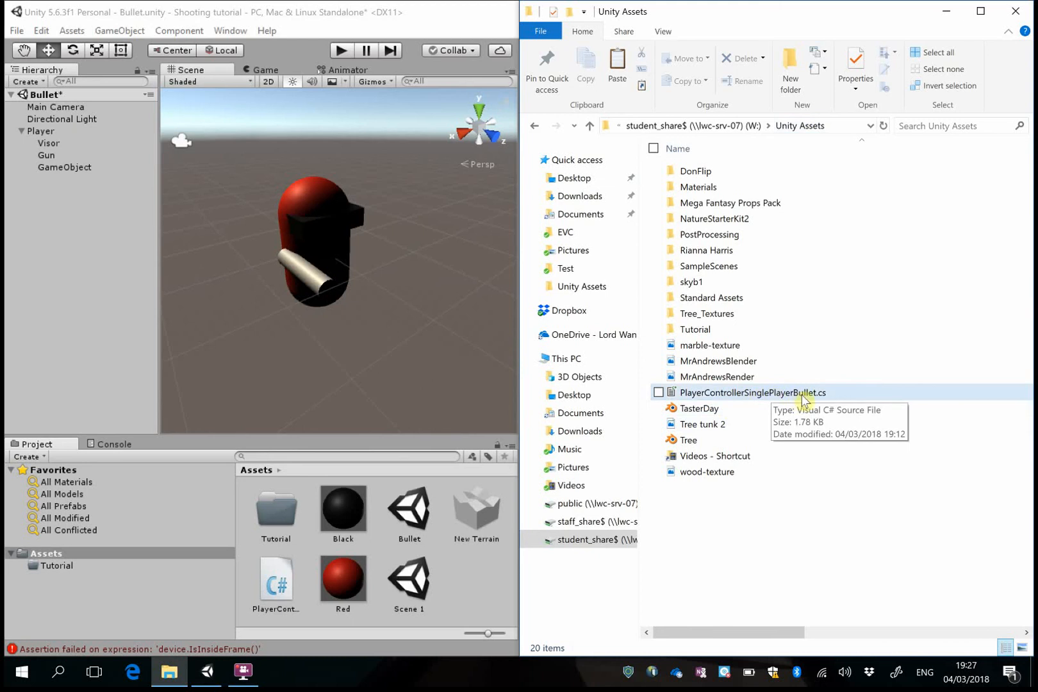
left_click(241, 296)
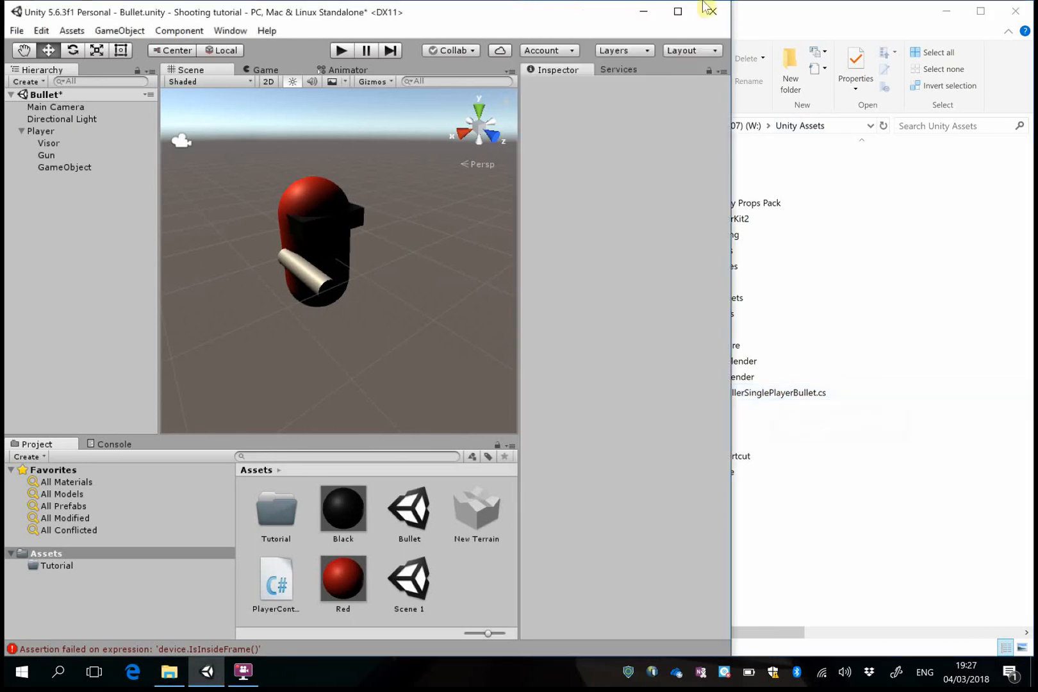
left_click(671, 18)
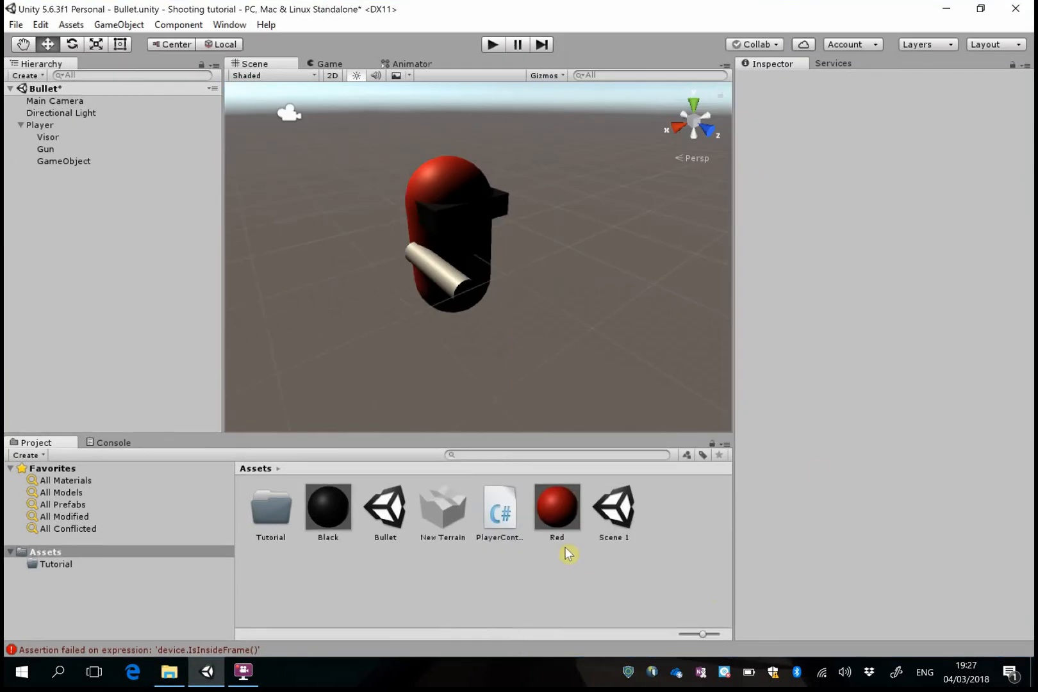
left_click(502, 513)
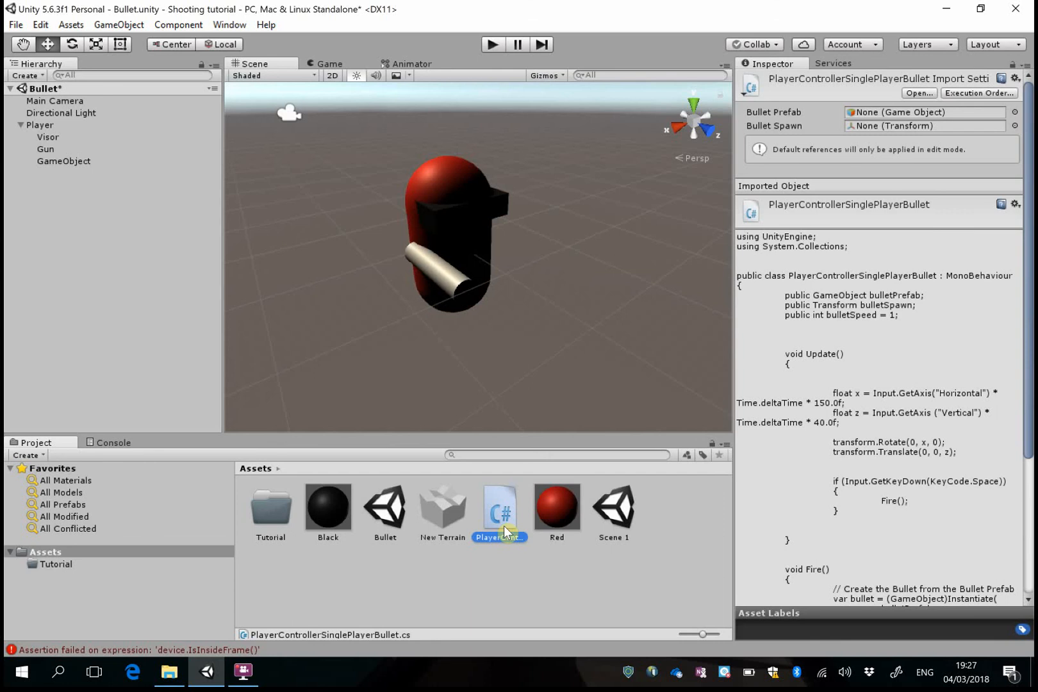
left_click(523, 584)
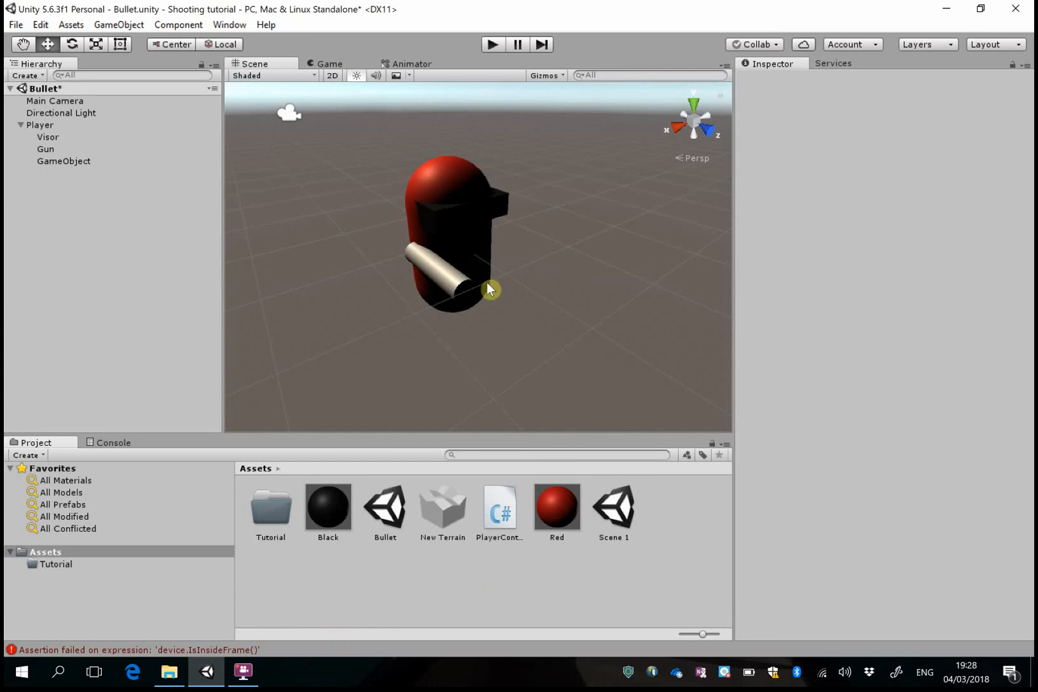
left_click(255, 678)
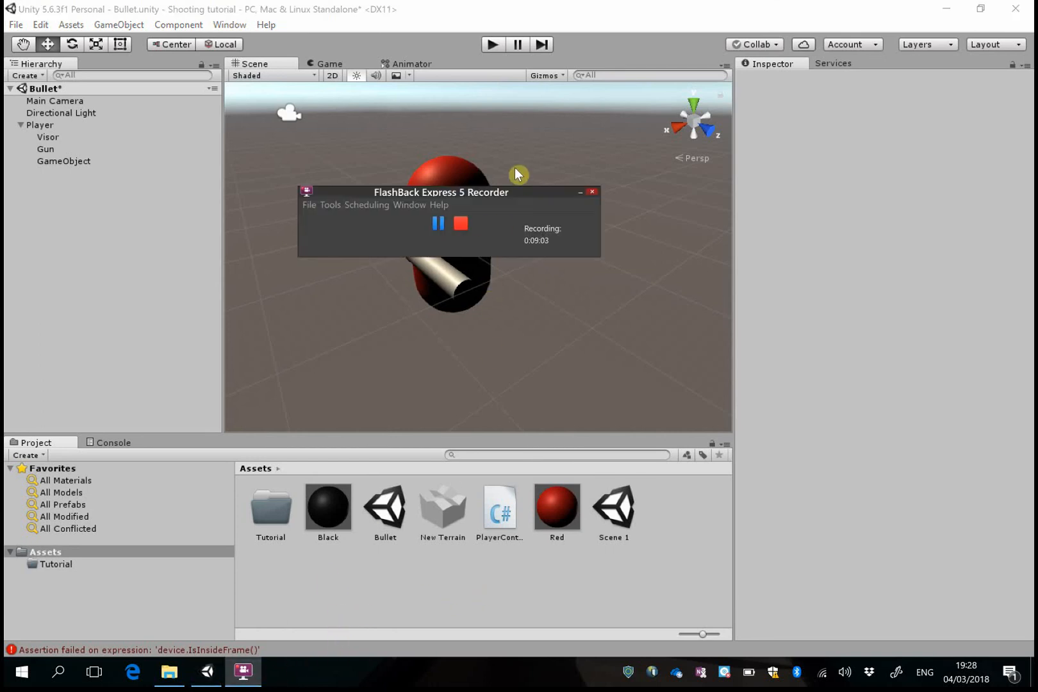